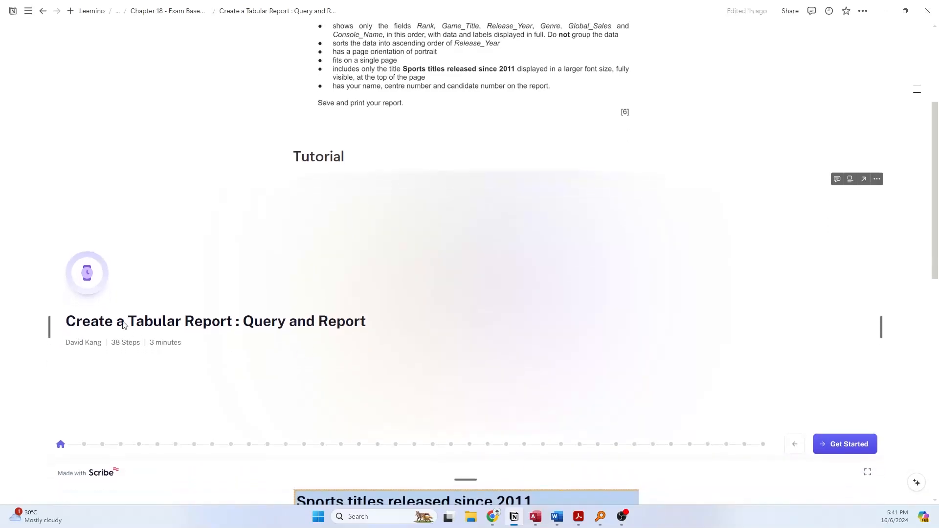
- Review the sample report titled Sports titles released since 2011 and the requirements in question 21 of the exam page
{"action": "scroll", "coordinate": [401, 313], "scroll_direction": "down", "scroll_amount": 1}
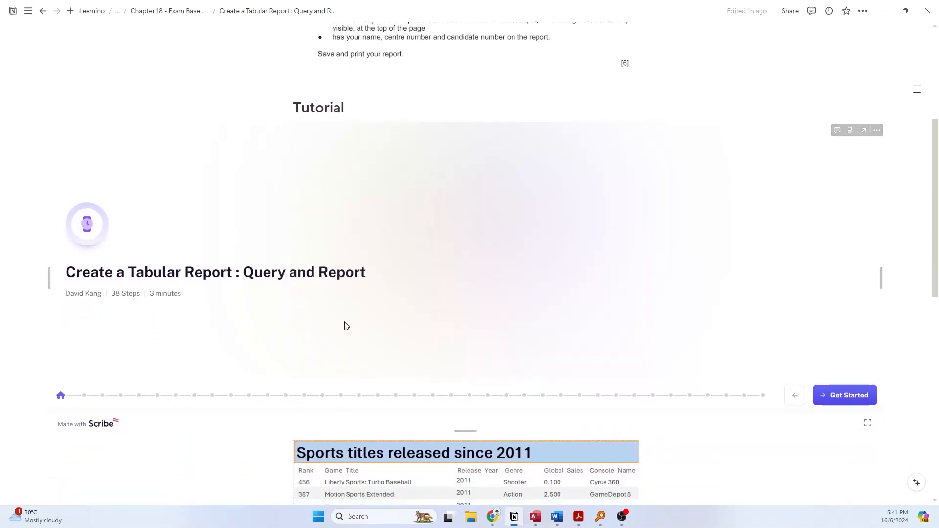
{"action": "scroll", "coordinate": [348, 325], "scroll_direction": "down", "scroll_amount": 1}
{"action": "scroll", "coordinate": [348, 325], "scroll_direction": "down", "scroll_amount": 1}
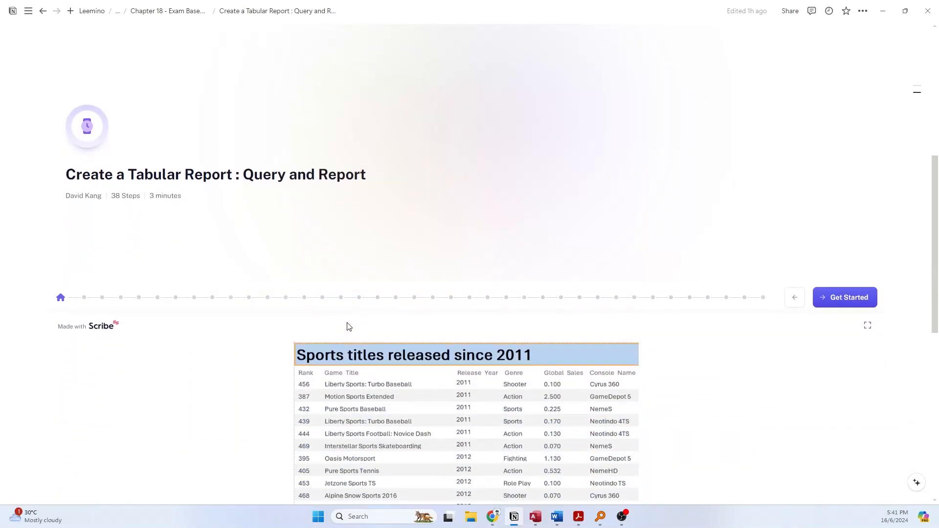
{"action": "scroll", "coordinate": [348, 326], "scroll_direction": "down", "scroll_amount": 2}
{"action": "scroll", "coordinate": [348, 325], "scroll_direction": "down", "scroll_amount": 2}
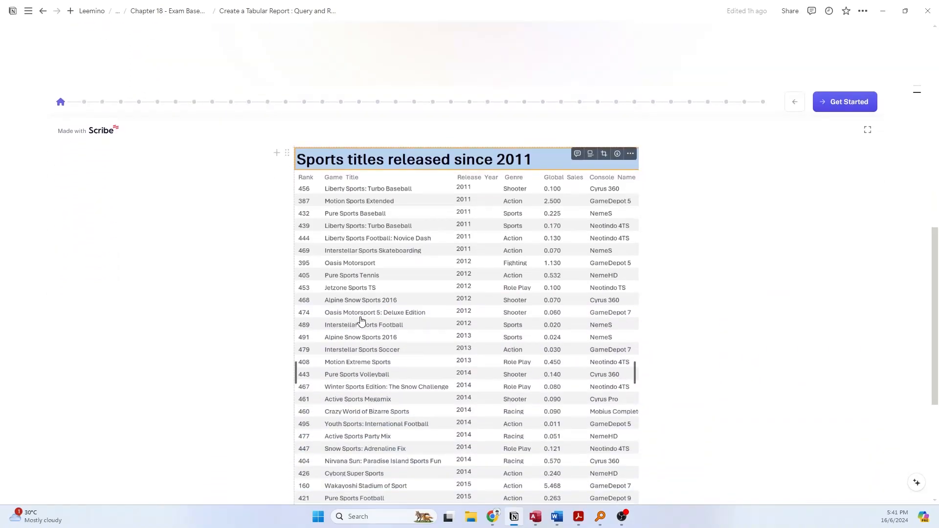
{"action": "scroll", "coordinate": [585, 269], "scroll_direction": "down", "scroll_amount": 2}
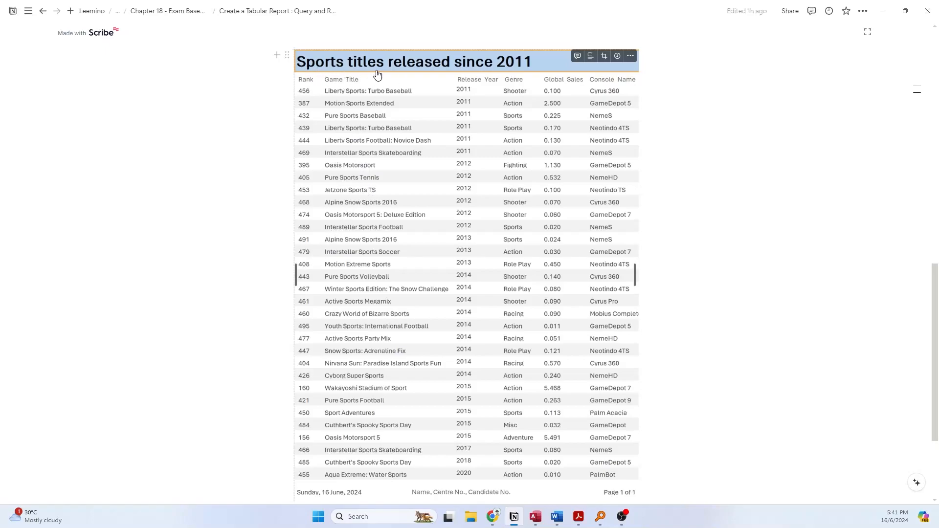
{"action": "scroll", "coordinate": [575, 130], "scroll_direction": "up", "scroll_amount": 1}
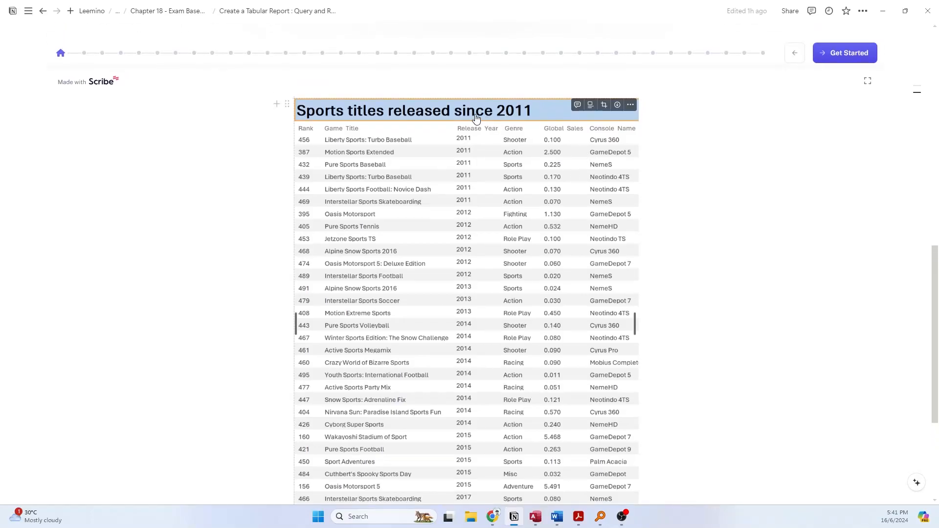
{"action": "scroll", "coordinate": [477, 118], "scroll_direction": "up", "scroll_amount": 10}
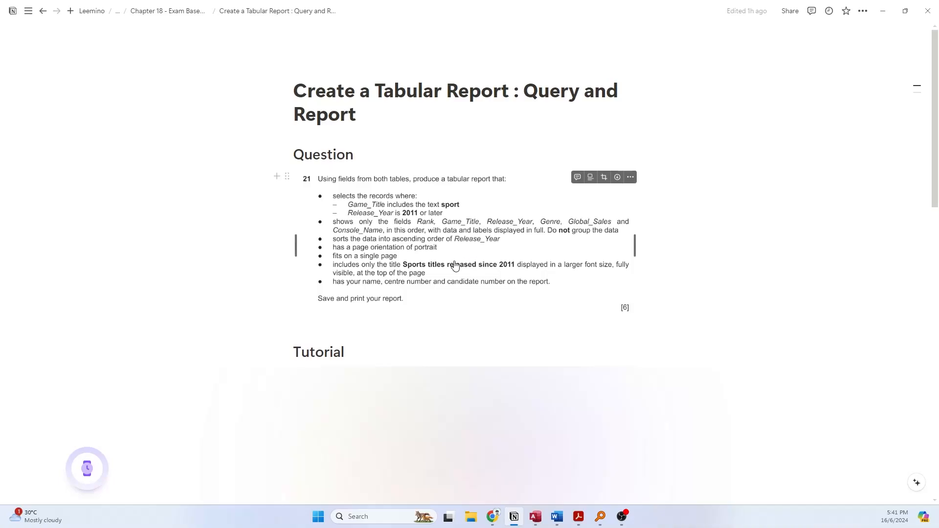
{"action": "left_click", "coordinate": [450, 273]}
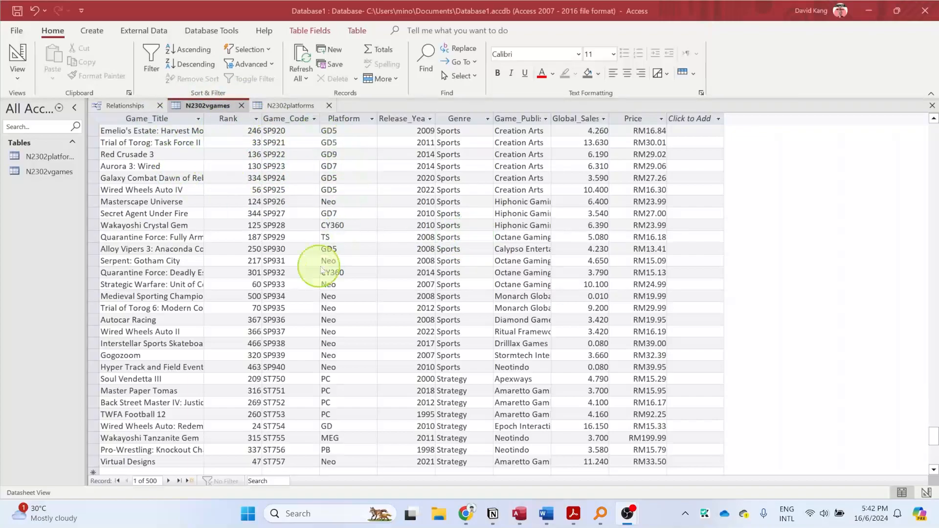
- Switch to Access and look through the records of the N2302vgames table
{"action": "scroll", "coordinate": [307, 301], "scroll_direction": "down", "scroll_amount": 4}
{"action": "scroll", "coordinate": [302, 331], "scroll_direction": "up", "scroll_amount": 3}
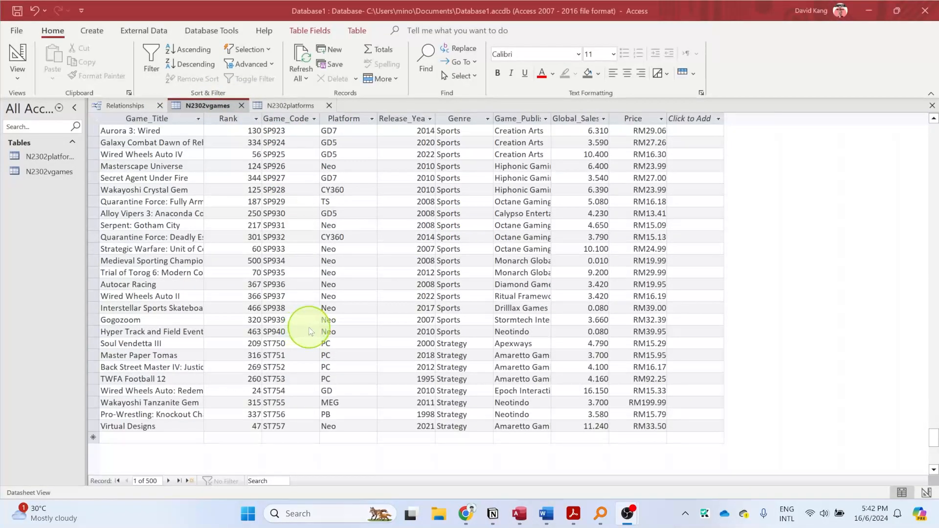
{"action": "scroll", "coordinate": [287, 332], "scroll_direction": "up", "scroll_amount": 9}
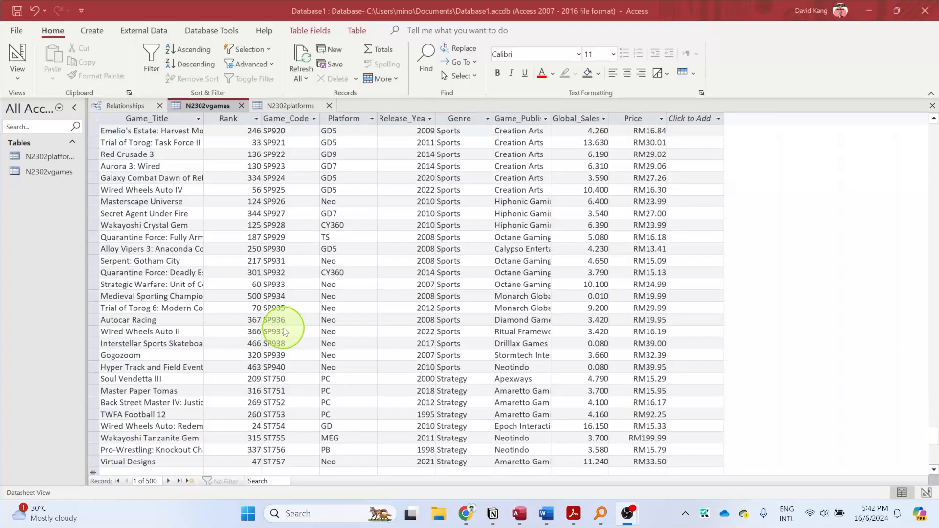
{"action": "scroll", "coordinate": [288, 333], "scroll_direction": "up", "scroll_amount": 16}
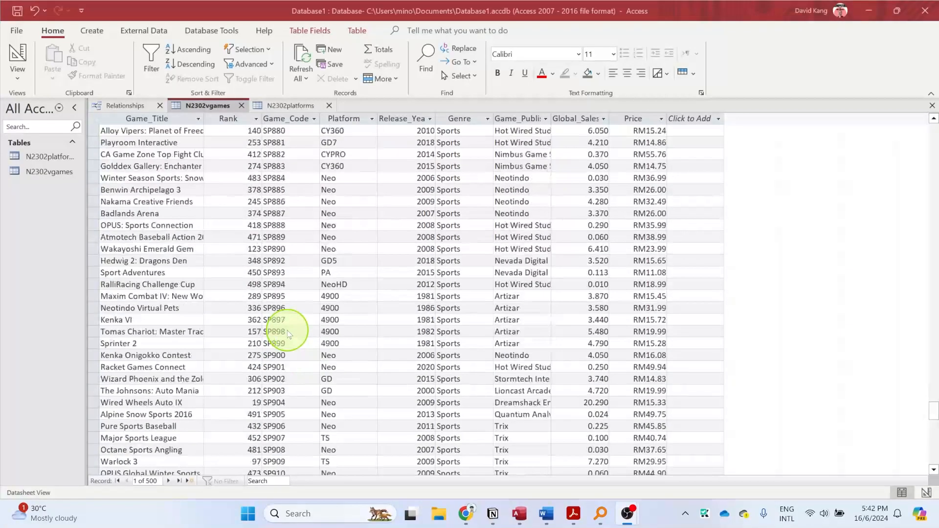
{"action": "scroll", "coordinate": [289, 335], "scroll_direction": "up", "scroll_amount": 20}
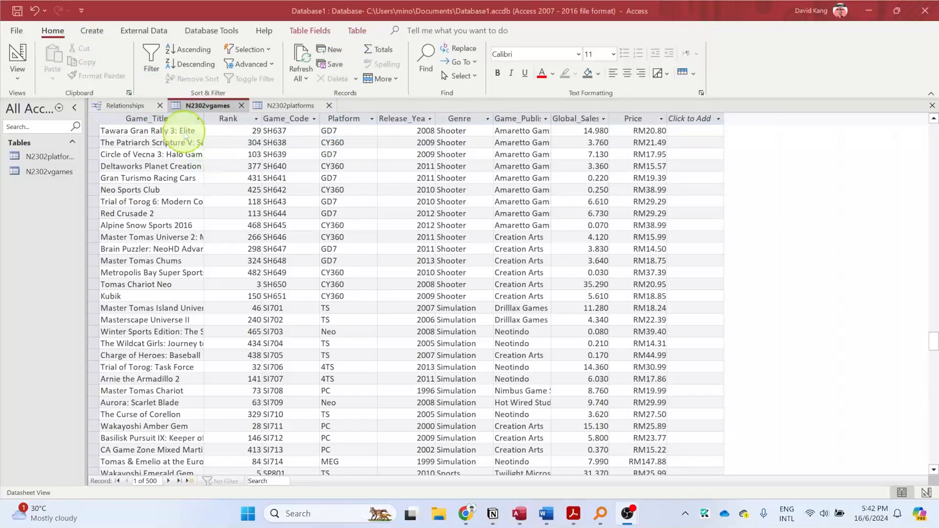
- Create a new query in Design View and add the N2302vgames and N2302platforms tables to it
{"action": "left_click", "coordinate": [100, 32]}
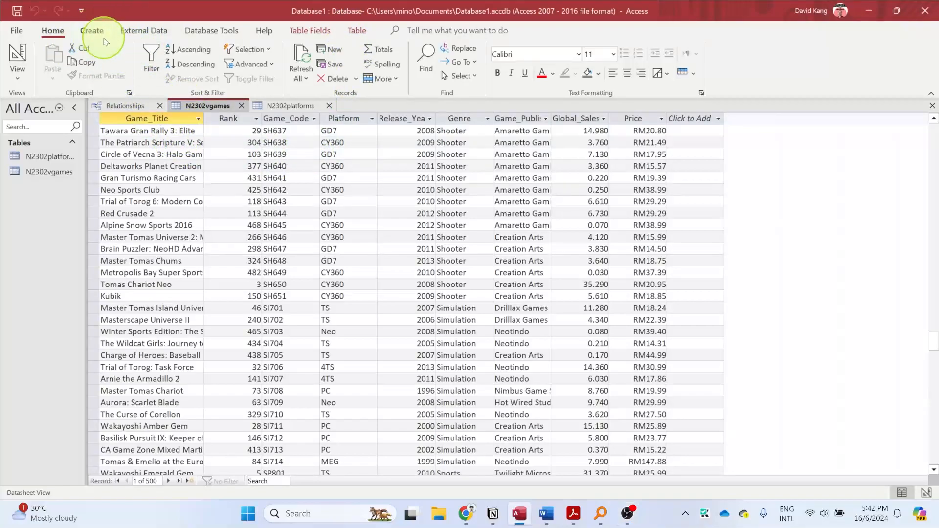
{"action": "left_click", "coordinate": [92, 31]}
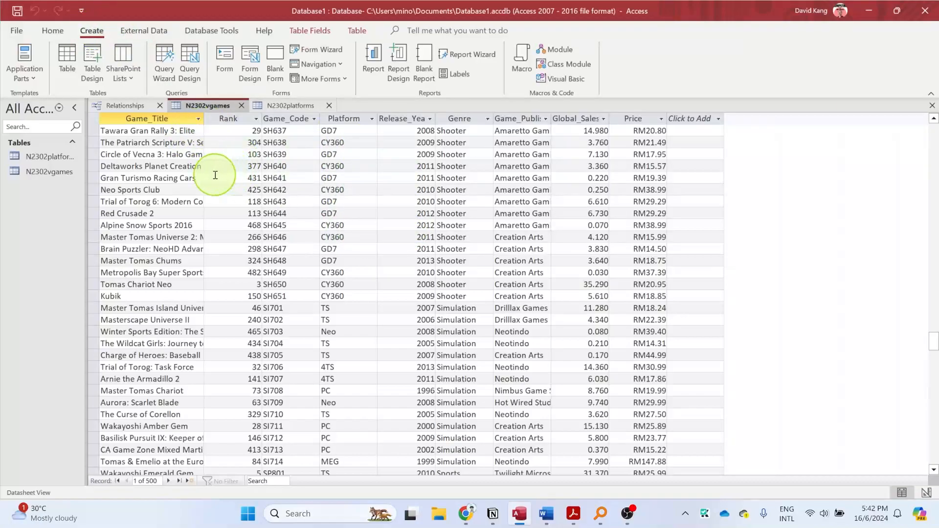
{"action": "left_click", "coordinate": [195, 64]}
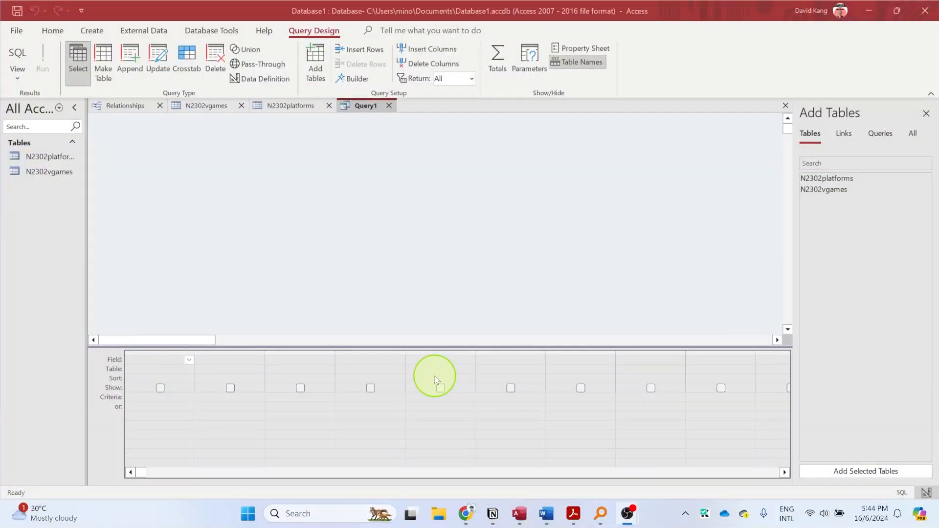
{"action": "left_click", "coordinate": [468, 194]}
{"action": "left_click_drag", "start_coordinate": [855, 190], "coordinate": [390, 203]}
{"action": "left_click_drag", "start_coordinate": [814, 181], "coordinate": [521, 234]}
- Arrange the N2302vgames and N2302platforms table boxes side by side and enlarge both to show all their fields
{"action": "left_click_drag", "start_coordinate": [372, 198], "coordinate": [337, 145]}
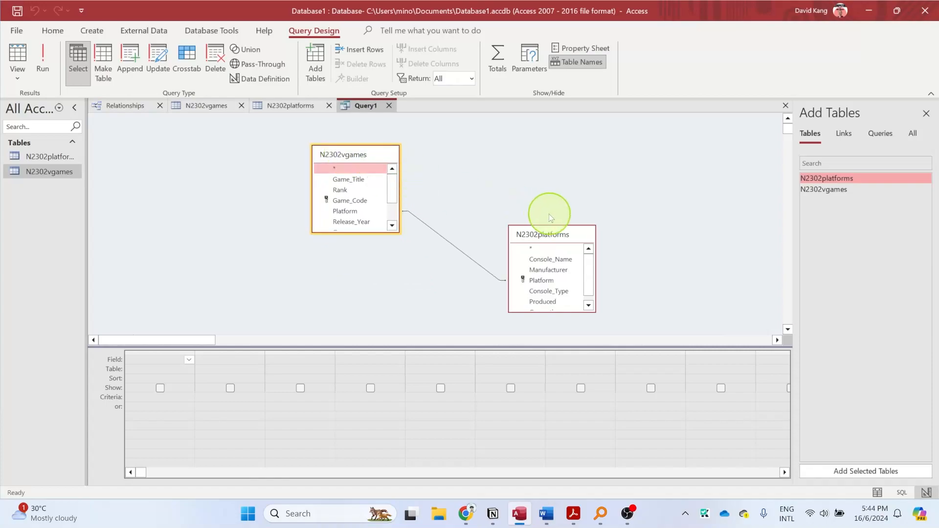
{"action": "left_click_drag", "start_coordinate": [560, 234], "coordinate": [474, 150]}
{"action": "left_click", "coordinate": [381, 239]}
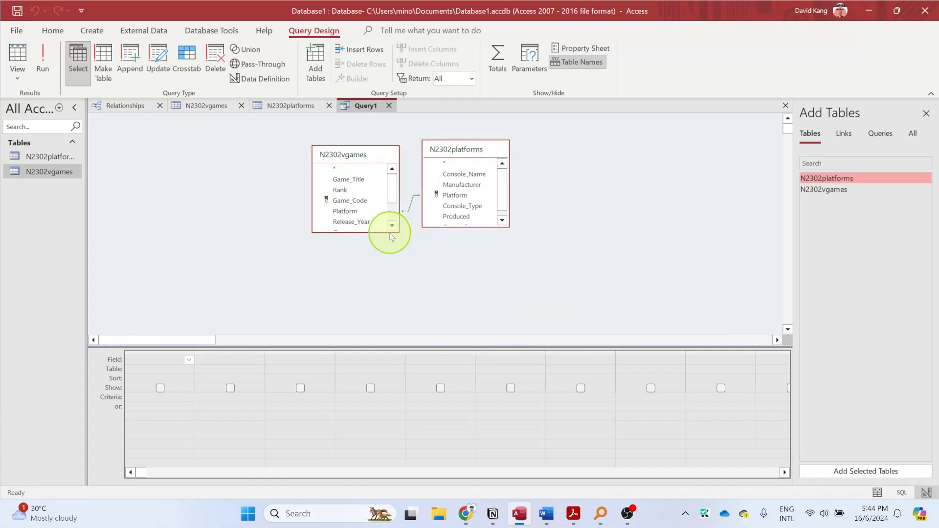
{"action": "left_click_drag", "start_coordinate": [377, 233], "coordinate": [377, 292]}
{"action": "left_click_drag", "start_coordinate": [459, 228], "coordinate": [460, 284]}
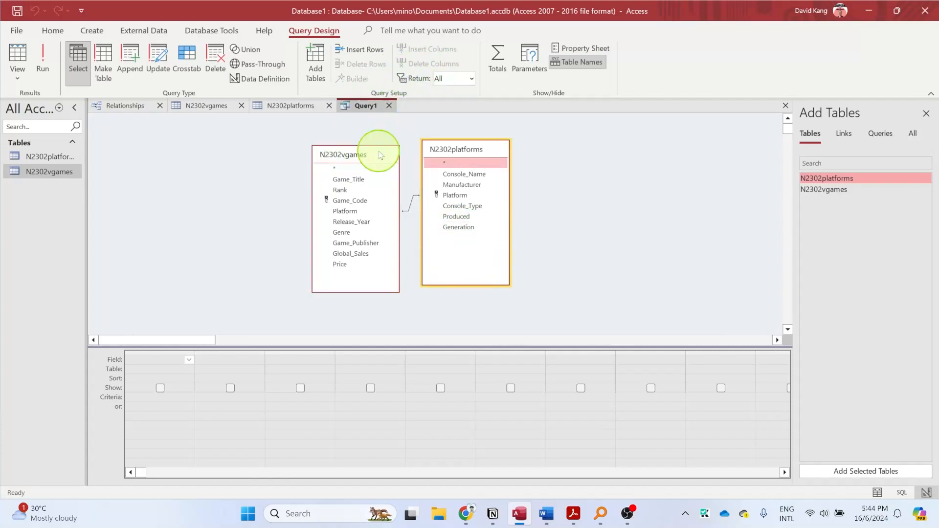
- Add Rank, Game_Title, Release_Year, Genre and Global_Sales from N2302vgames, plus Console_Name from N2302platforms, to the query in that order
{"action": "double_click", "coordinate": [352, 189]}
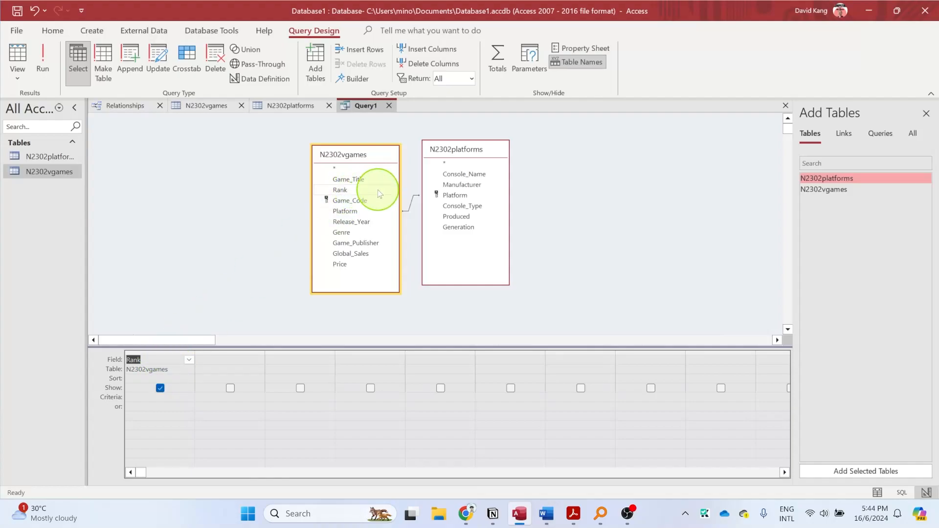
{"action": "double_click", "coordinate": [361, 180]}
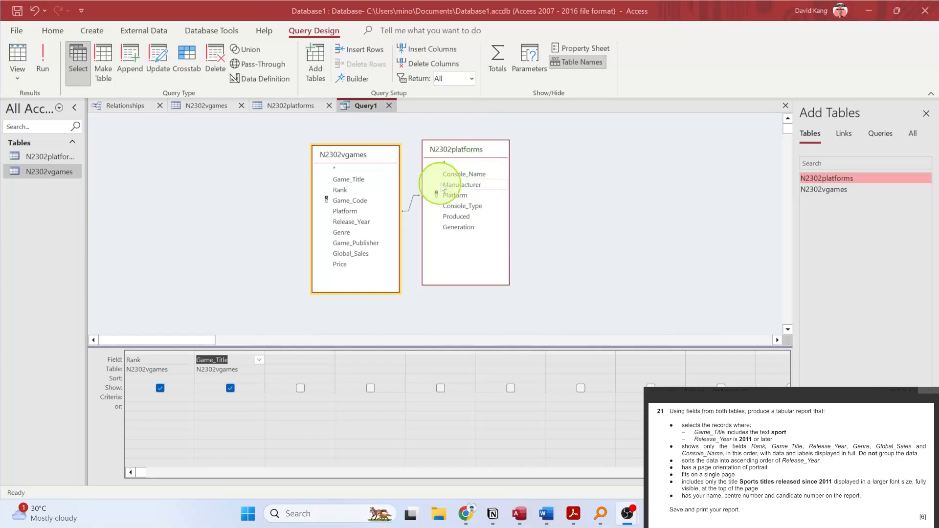
{"action": "double_click", "coordinate": [354, 222]}
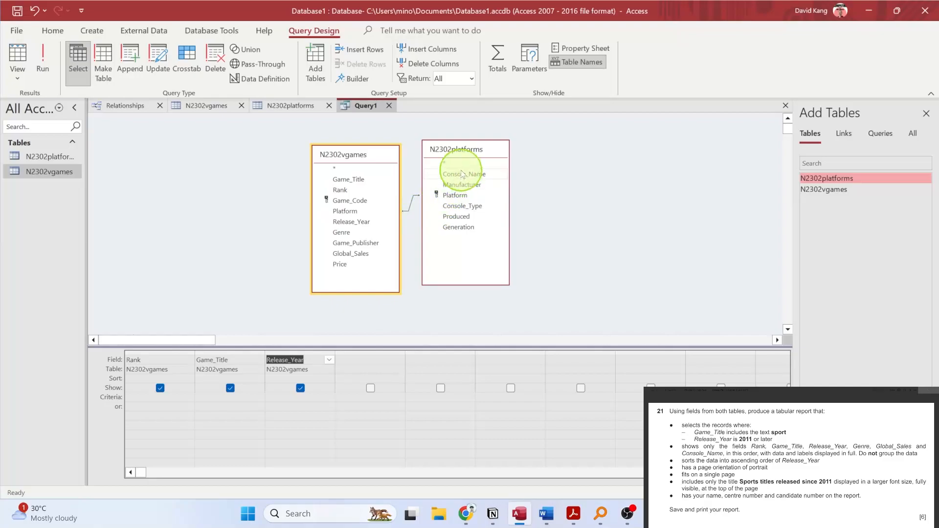
{"action": "double_click", "coordinate": [348, 233]}
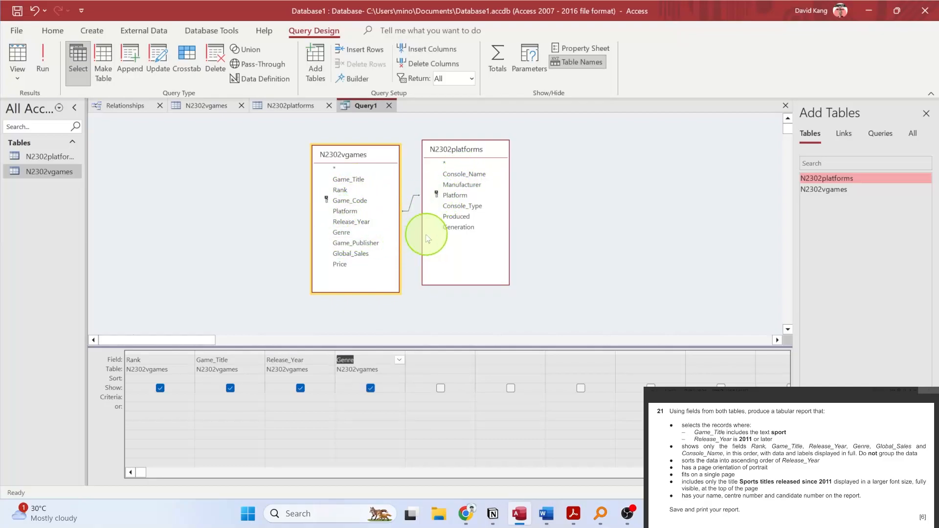
{"action": "double_click", "coordinate": [359, 253]}
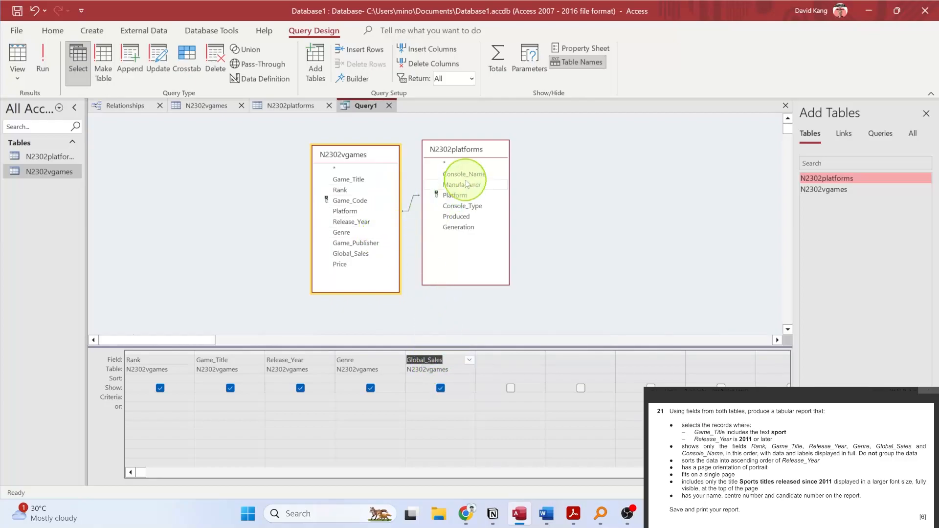
{"action": "left_click_drag", "start_coordinate": [480, 144], "coordinate": [487, 149]}
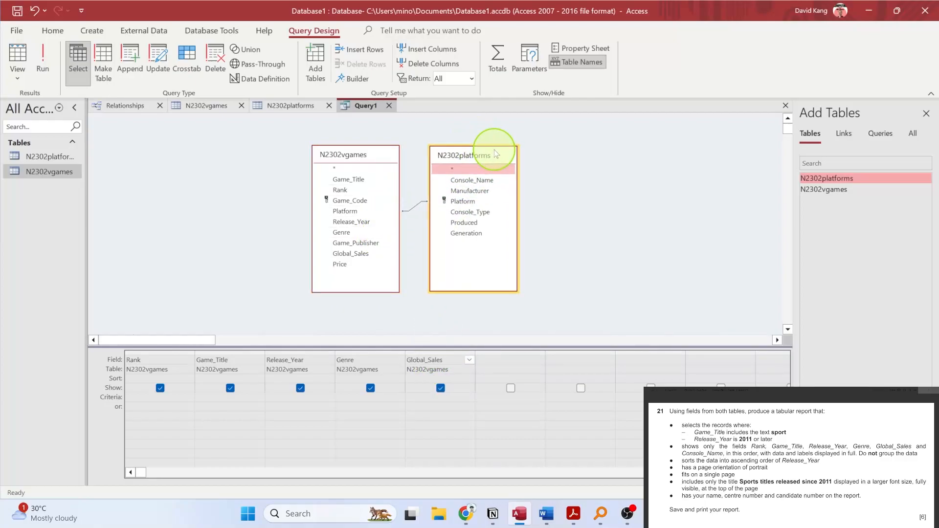
{"action": "double_click", "coordinate": [495, 180]}
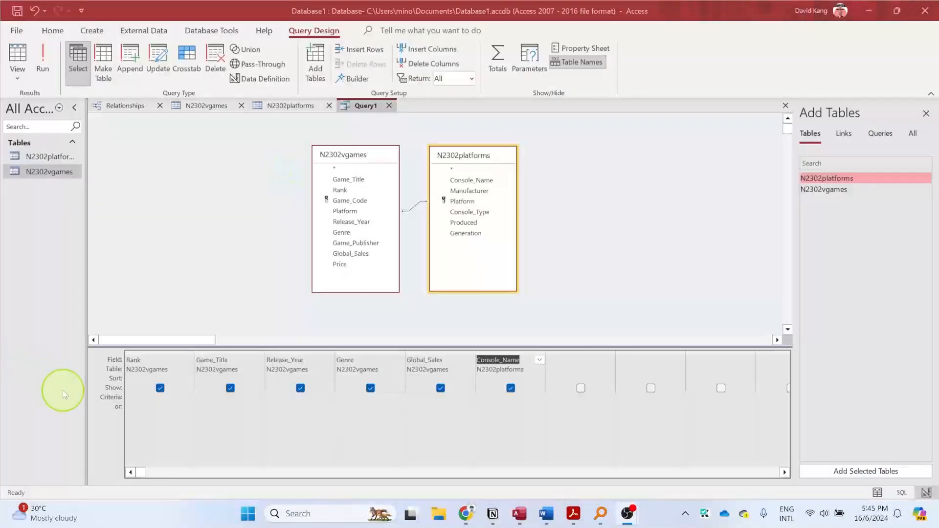
- Set the Game_Title criterion to *sport* so the query selects titles containing that text
{"action": "left_click", "coordinate": [173, 397]}
{"action": "left_click", "coordinate": [235, 398]}
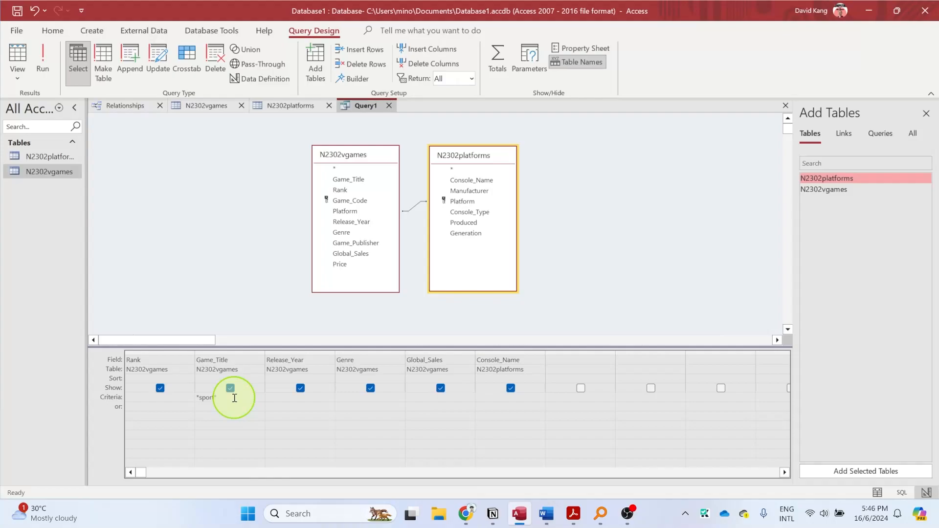
{"action": "type", "text": "t"}
{"action": "key", "text": "Return"}
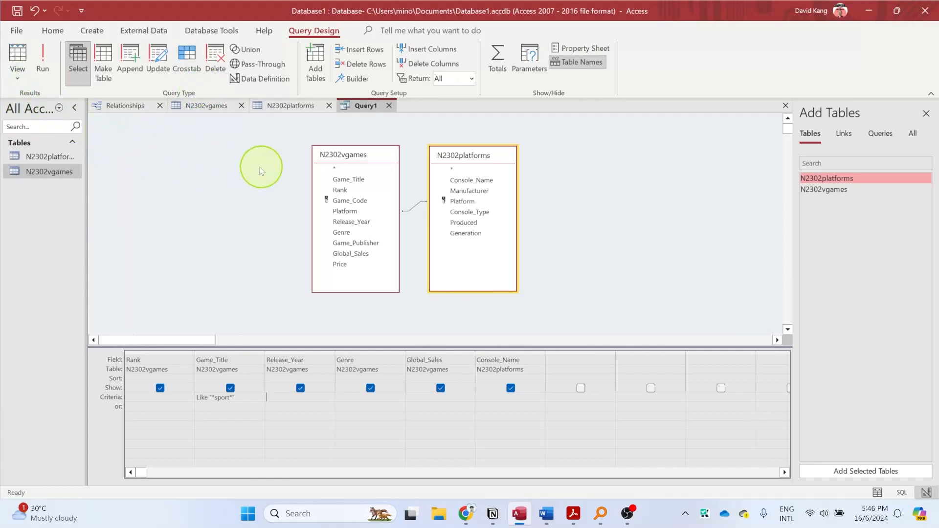
- Save the query as "Sports titles released since 2011"
{"action": "right_click", "coordinate": [371, 105]}
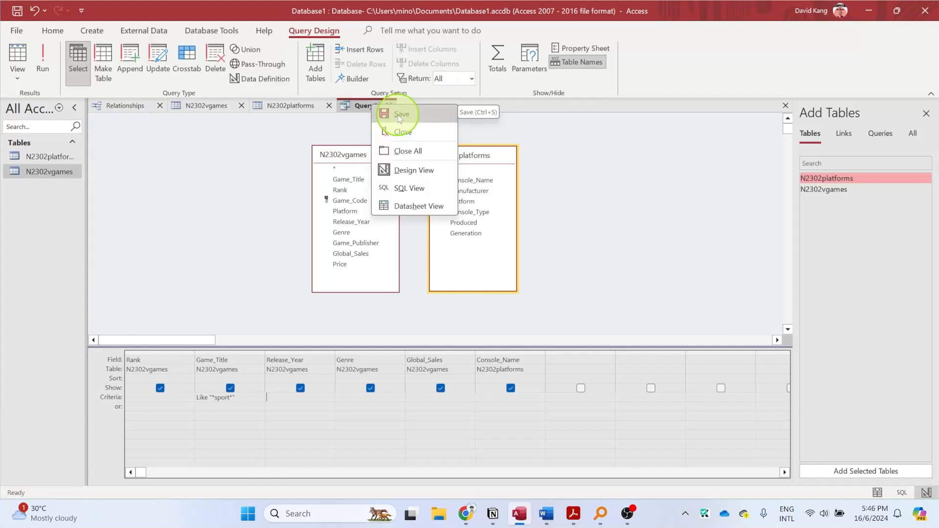
{"action": "left_click", "coordinate": [390, 115]}
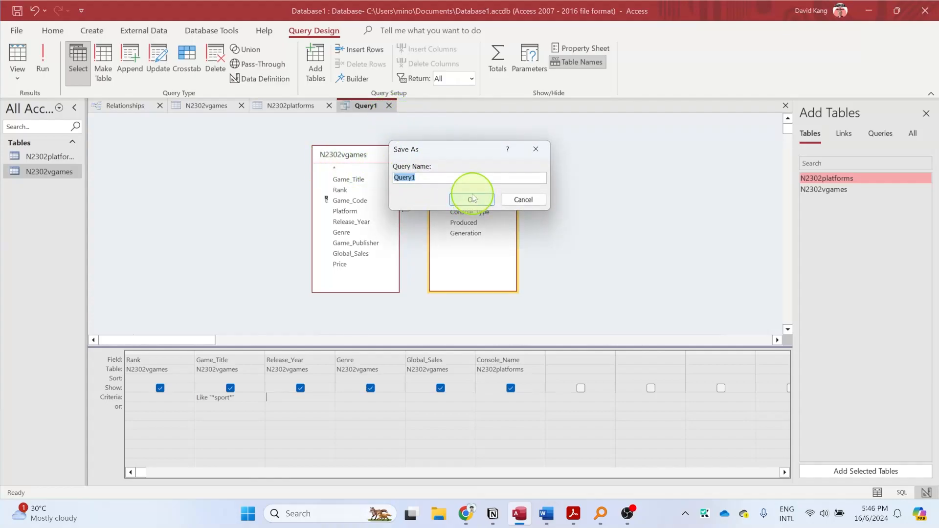
{"action": "type", "text": "Sports titles released since"}
{"action": "type", "text": "2011"}
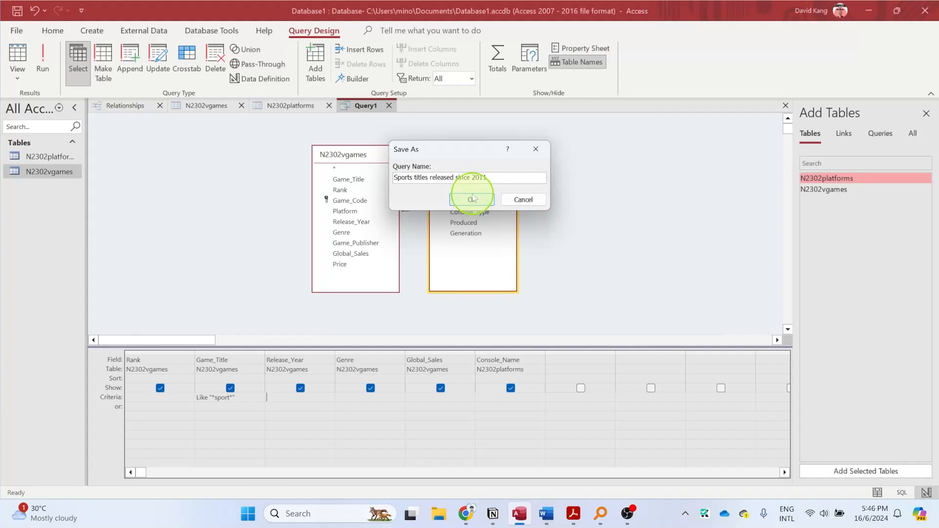
{"action": "key", "text": "super+shift+s"}
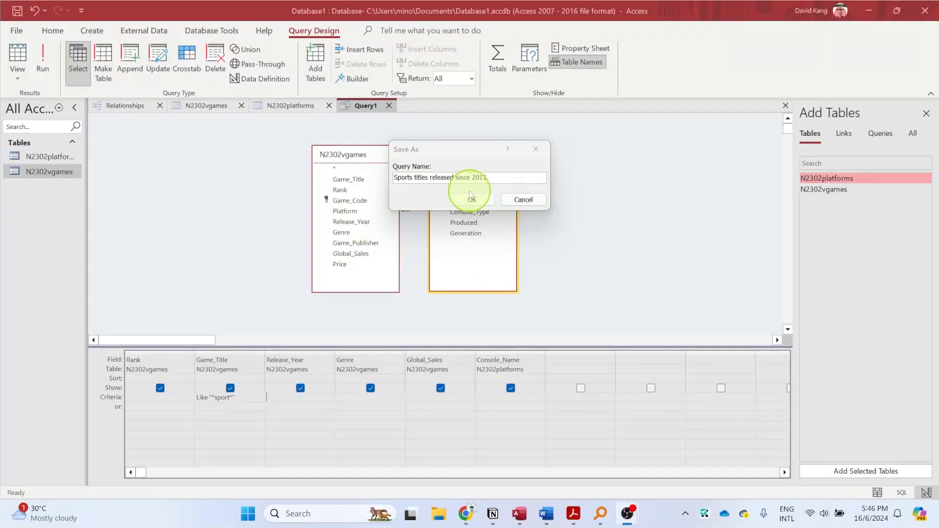
{"action": "left_click", "coordinate": [471, 198]}
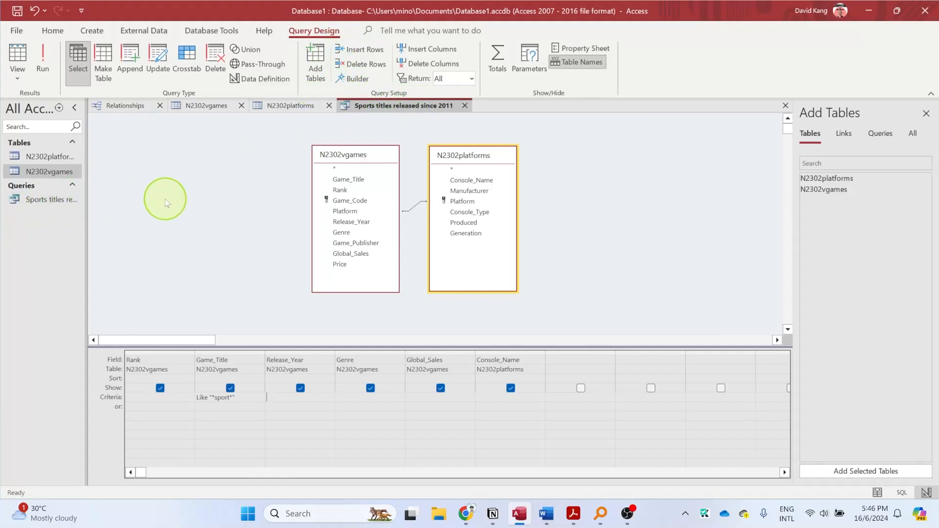
- Show the query in Datasheet View and check the game titles of the returned records
{"action": "left_click", "coordinate": [20, 76]}
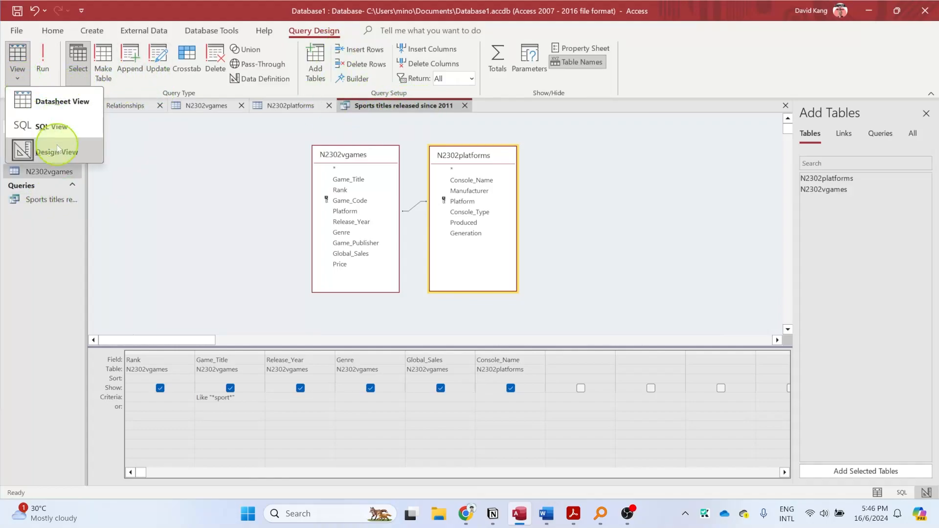
{"action": "left_click", "coordinate": [49, 100]}
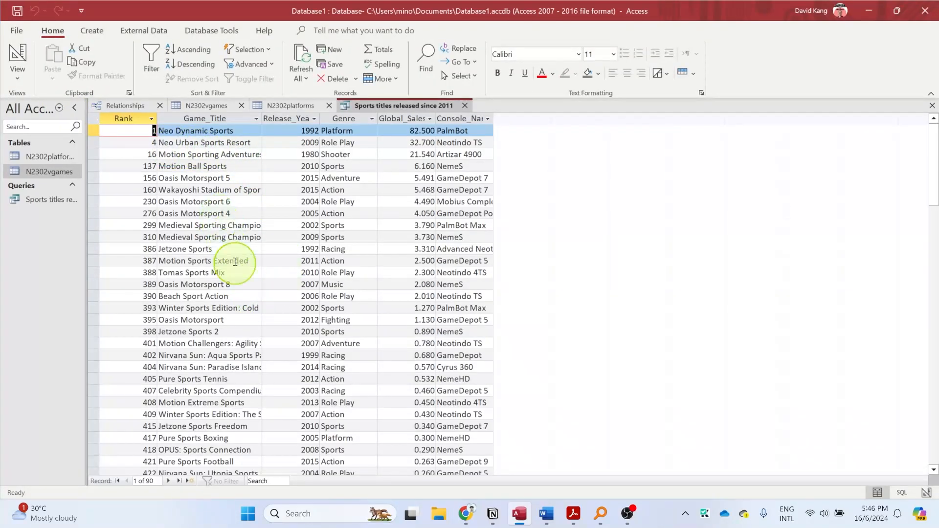
{"action": "scroll", "coordinate": [247, 314], "scroll_direction": "down", "scroll_amount": 12}
{"action": "scroll", "coordinate": [210, 279], "scroll_direction": "down", "scroll_amount": 4}
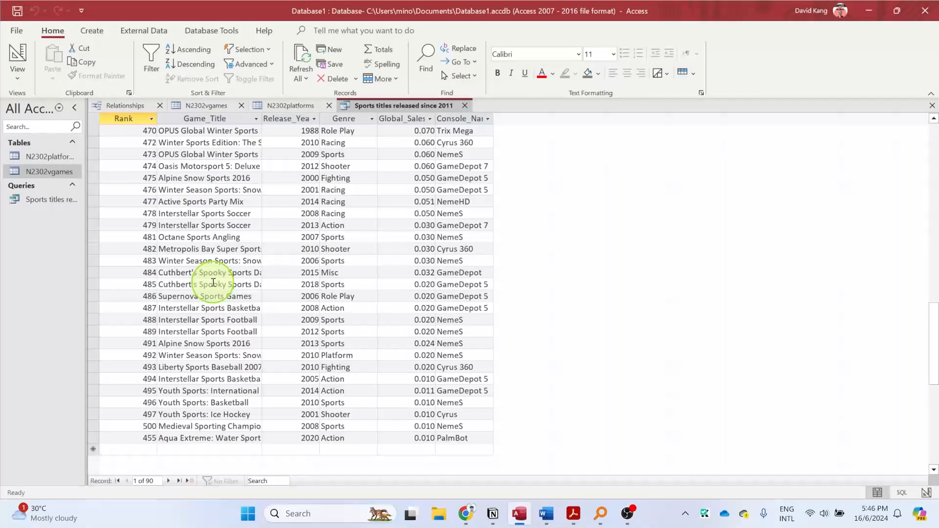
{"action": "scroll", "coordinate": [215, 270], "scroll_direction": "up", "scroll_amount": 5}
{"action": "scroll", "coordinate": [216, 269], "scroll_direction": "up", "scroll_amount": 10}
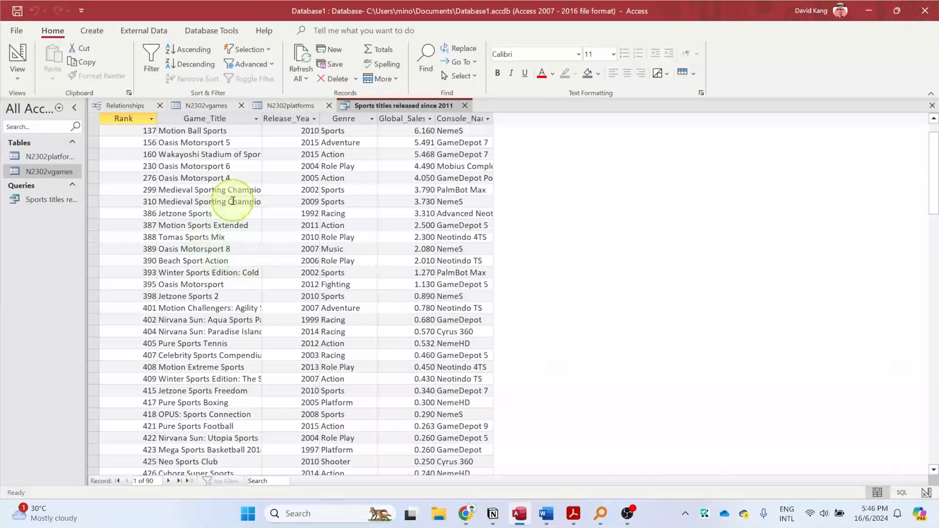
- Return the query to Design View and set the Release_Year criterion to >=2011
{"action": "scroll", "coordinate": [181, 264], "scroll_direction": "up", "scroll_amount": 1}
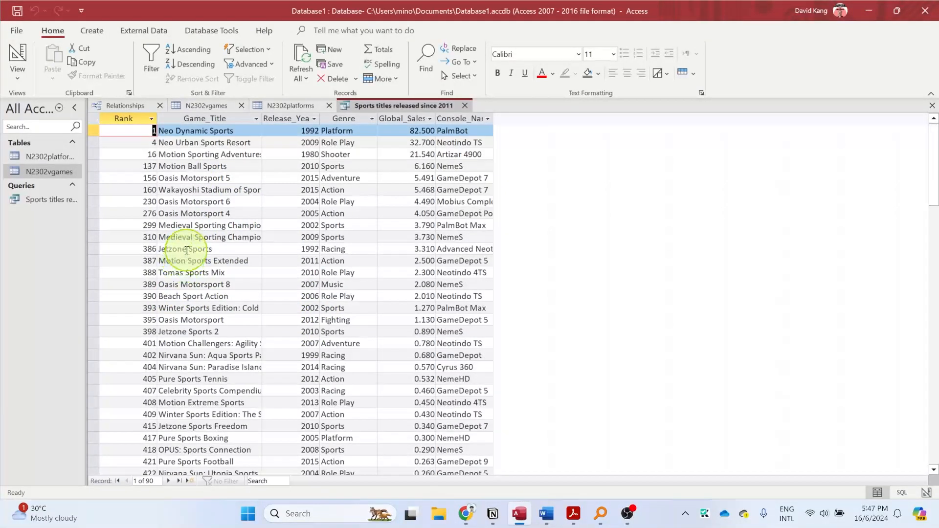
{"action": "scroll", "coordinate": [205, 273], "scroll_direction": "down", "scroll_amount": 20}
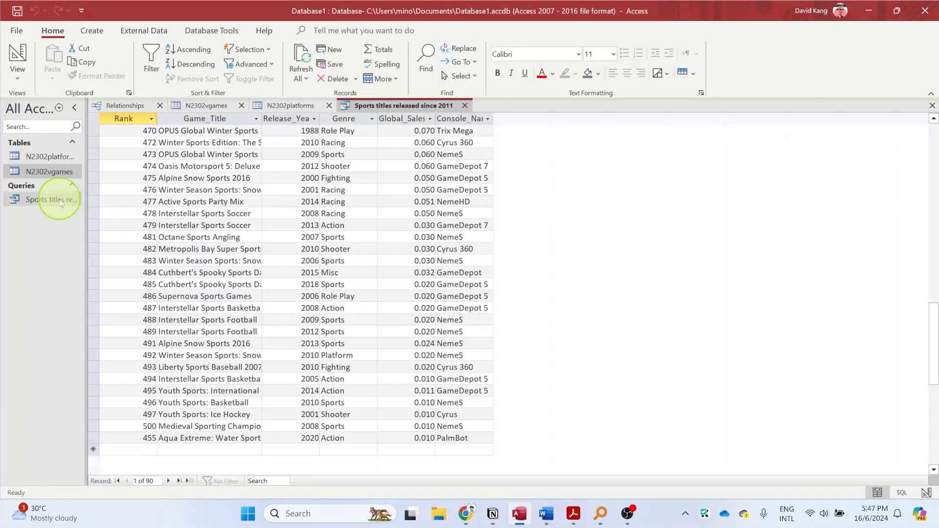
{"action": "left_click", "coordinate": [17, 73]}
{"action": "left_click", "coordinate": [45, 149]}
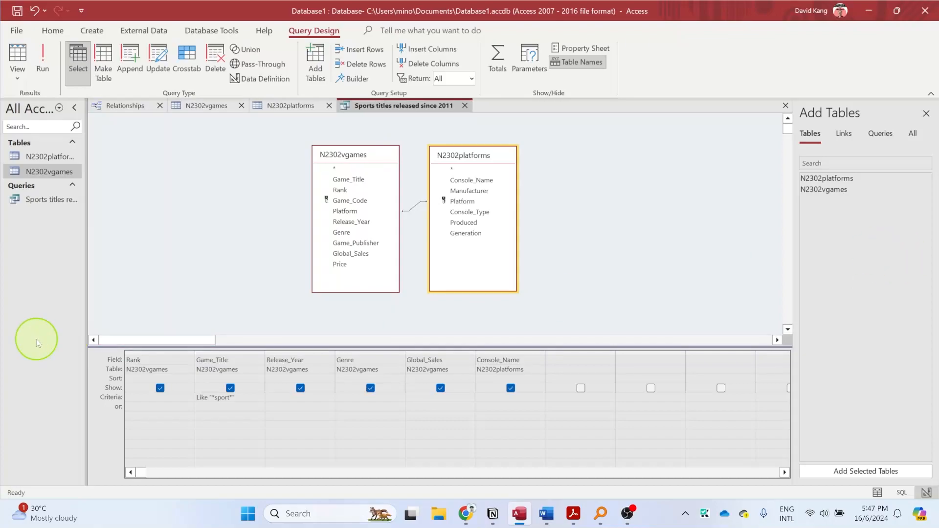
{"action": "left_click", "coordinate": [305, 403]}
{"action": "left_click", "coordinate": [305, 400]}
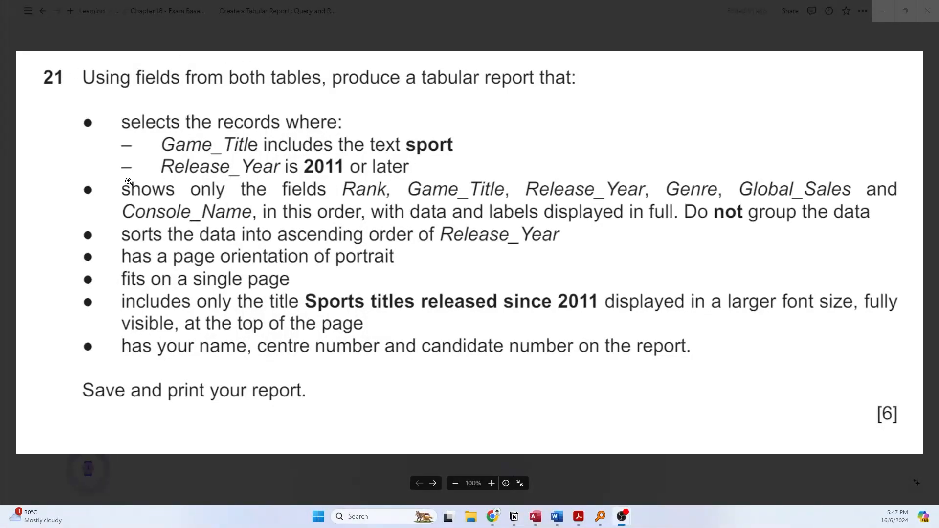
{"action": "key", "text": "alt+Tab"}
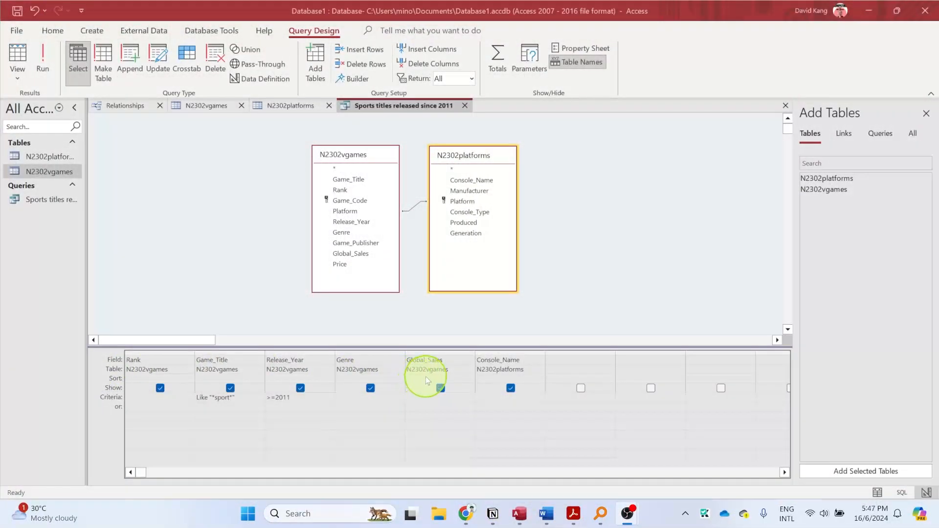
{"action": "left_click", "coordinate": [300, 396]}
{"action": "type", "text": ">=2011"}
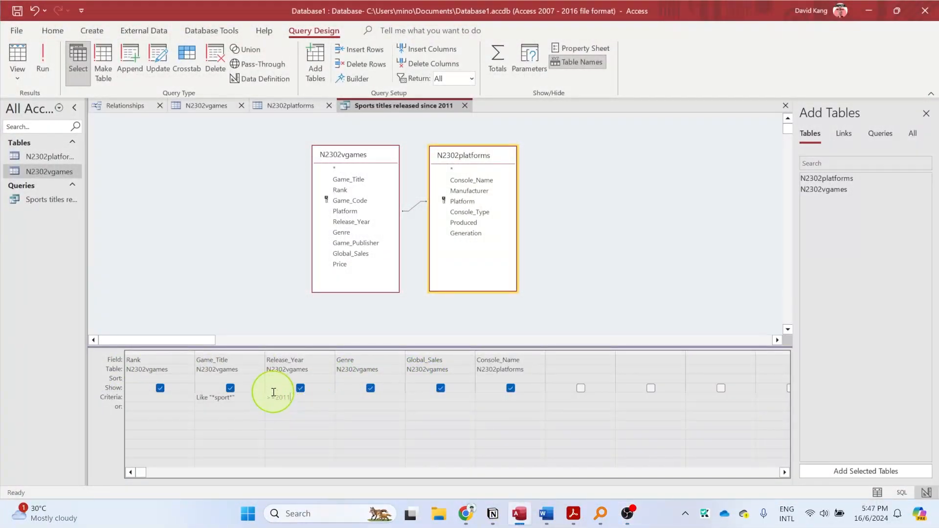
- Show the query in Datasheet View and check the titles and release years of the returned records
{"action": "left_click", "coordinate": [24, 74]}
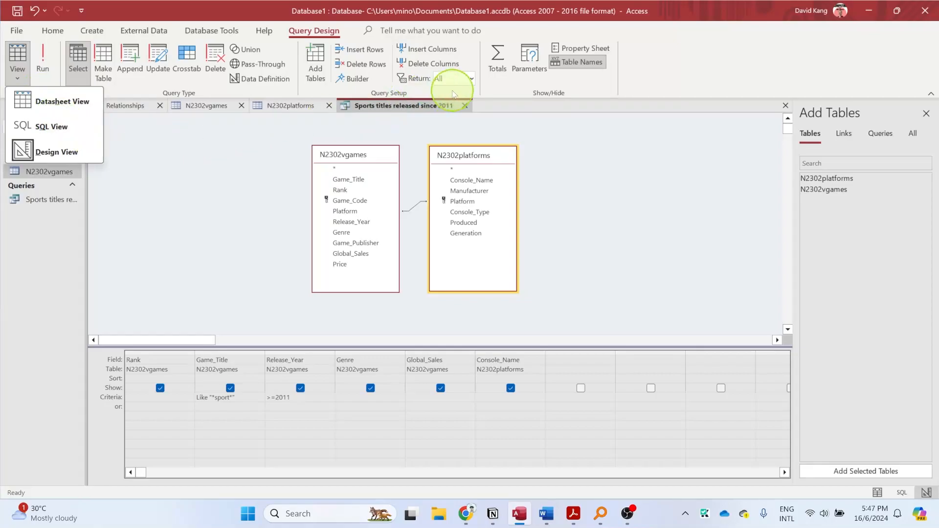
{"action": "right_click", "coordinate": [435, 106]}
{"action": "left_click", "coordinate": [456, 117]}
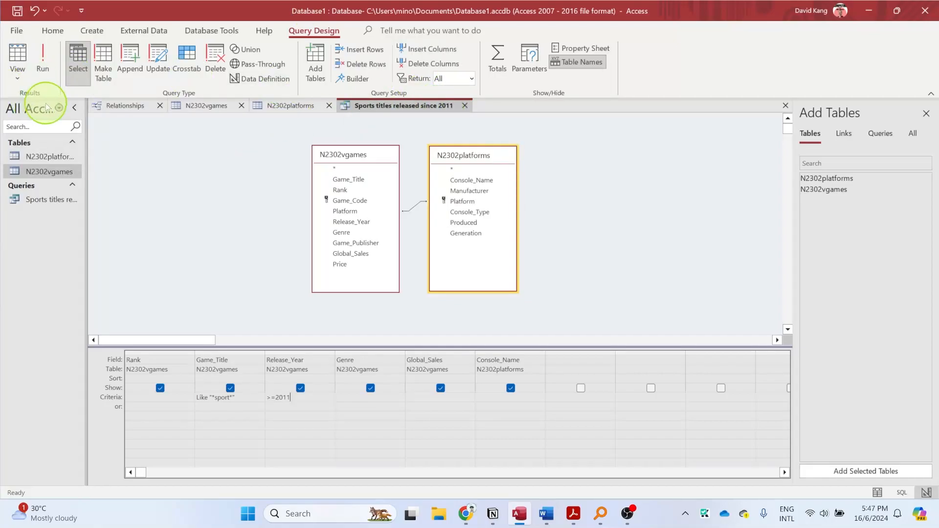
{"action": "left_click", "coordinate": [18, 73]}
{"action": "left_click", "coordinate": [48, 106]}
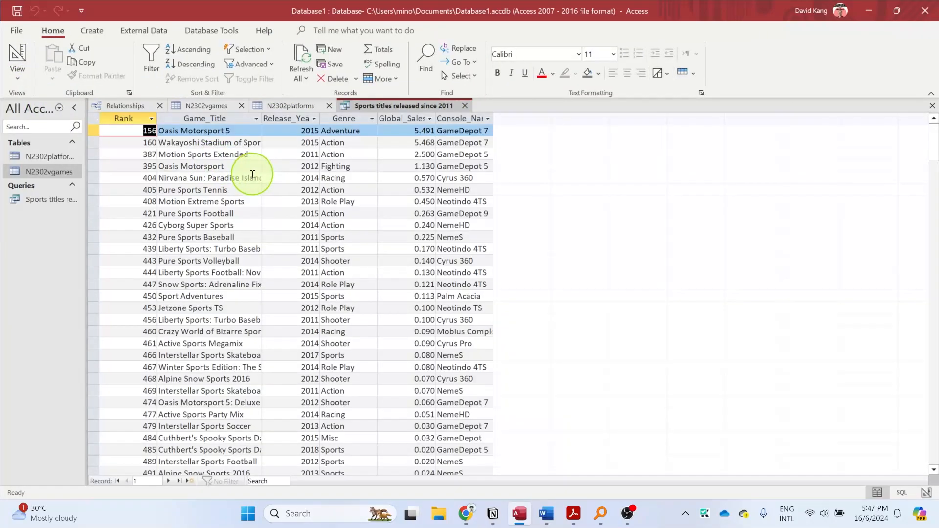
{"action": "scroll", "coordinate": [289, 154], "scroll_direction": "down", "scroll_amount": 3}
{"action": "scroll", "coordinate": [290, 155], "scroll_direction": "up", "scroll_amount": 3}
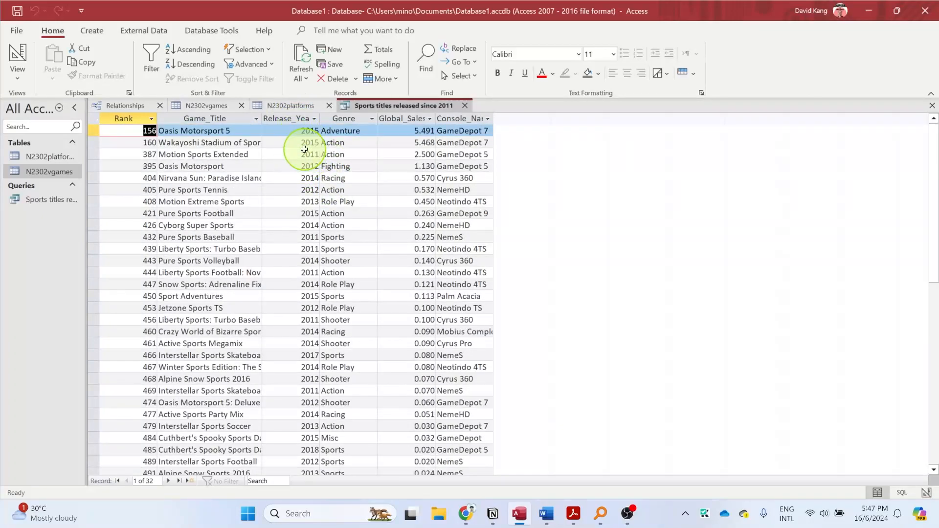
{"action": "scroll", "coordinate": [286, 175], "scroll_direction": "down", "scroll_amount": 1}
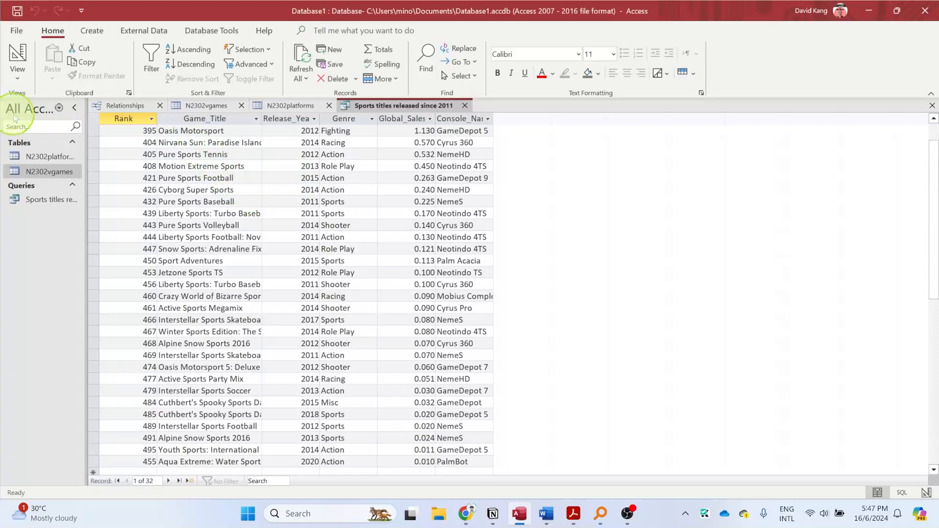
{"action": "scroll", "coordinate": [300, 301], "scroll_direction": "up", "scroll_amount": 1}
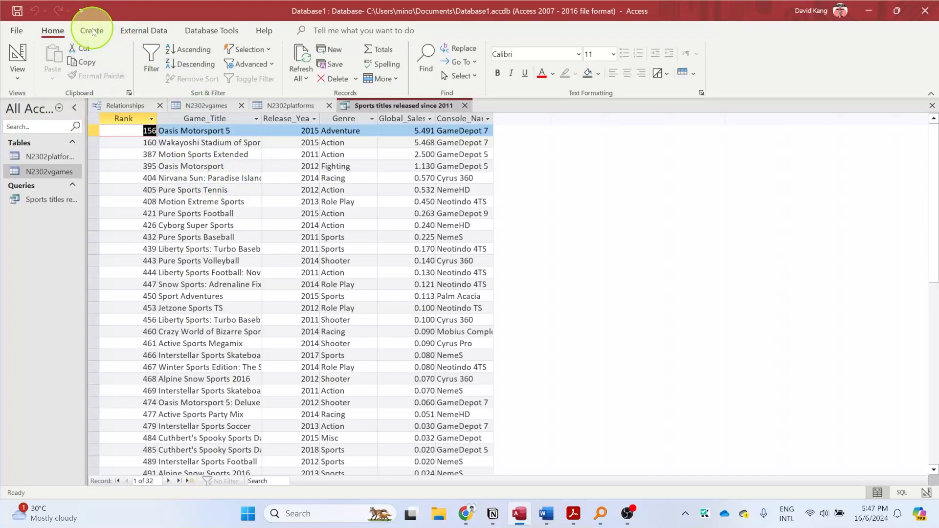
- Start the Report Wizard and add all fields of the query "Sports titles released since 2011" to the report
{"action": "left_click", "coordinate": [92, 31]}
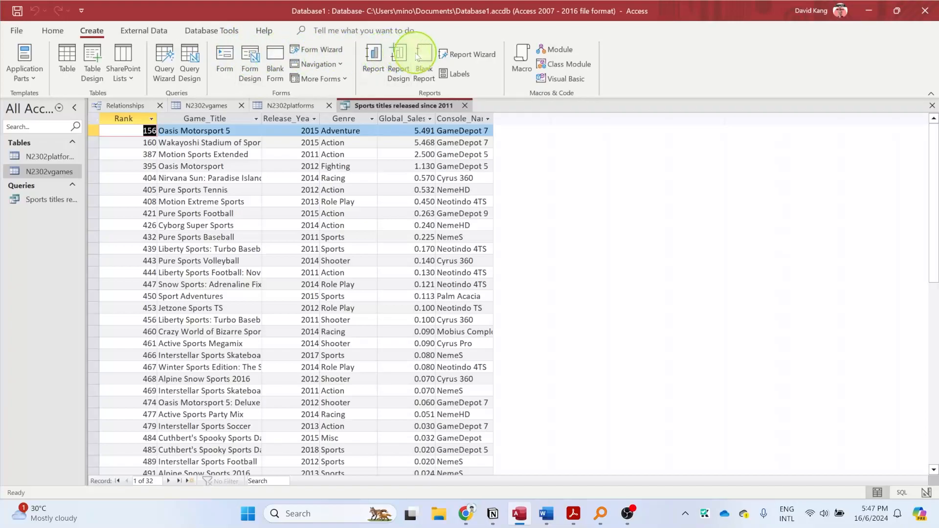
{"action": "left_click", "coordinate": [471, 54]}
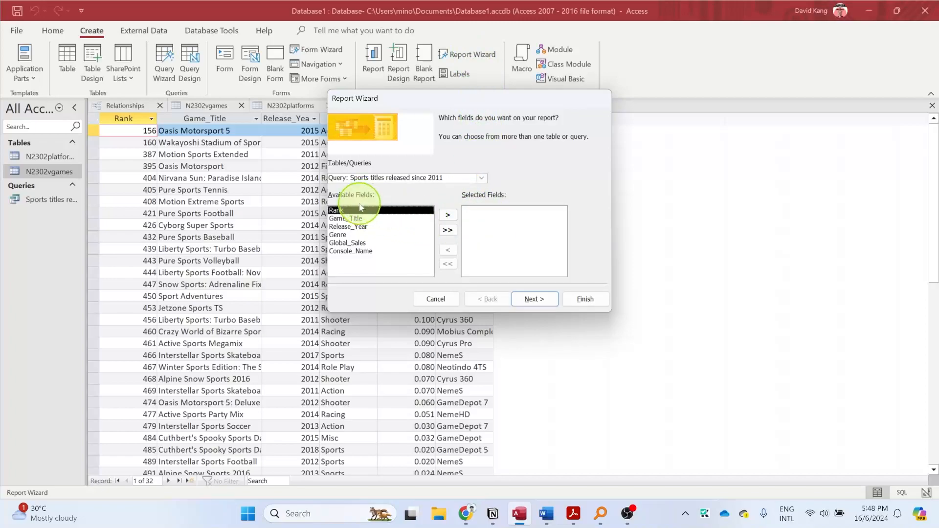
{"action": "left_click", "coordinate": [448, 231]}
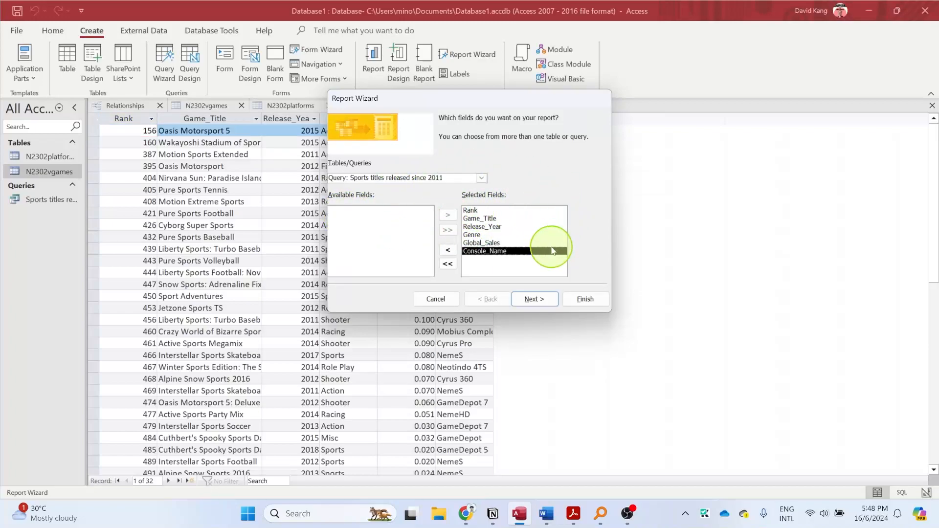
{"action": "left_click", "coordinate": [533, 299]}
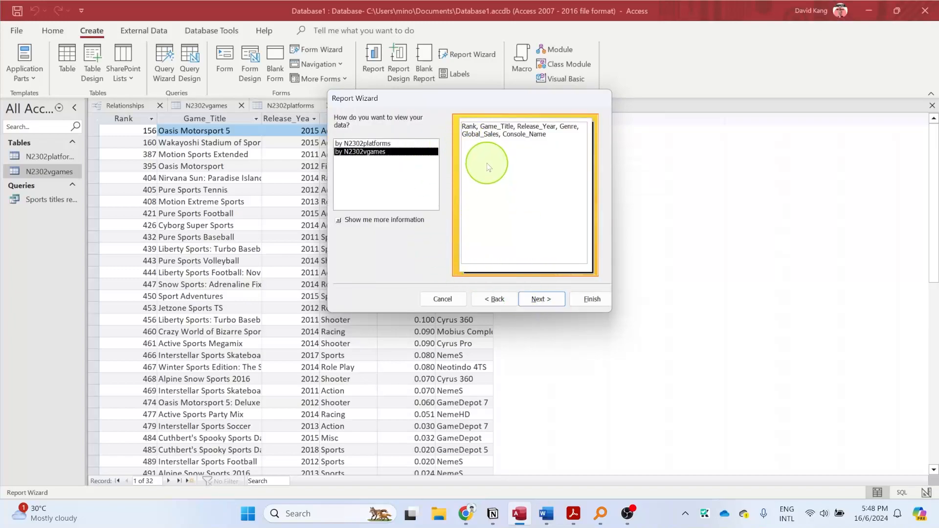
- Keep the report data viewed by N2302vgames without grouping levels, and advance the wizard to the report title
{"action": "left_click", "coordinate": [540, 301]}
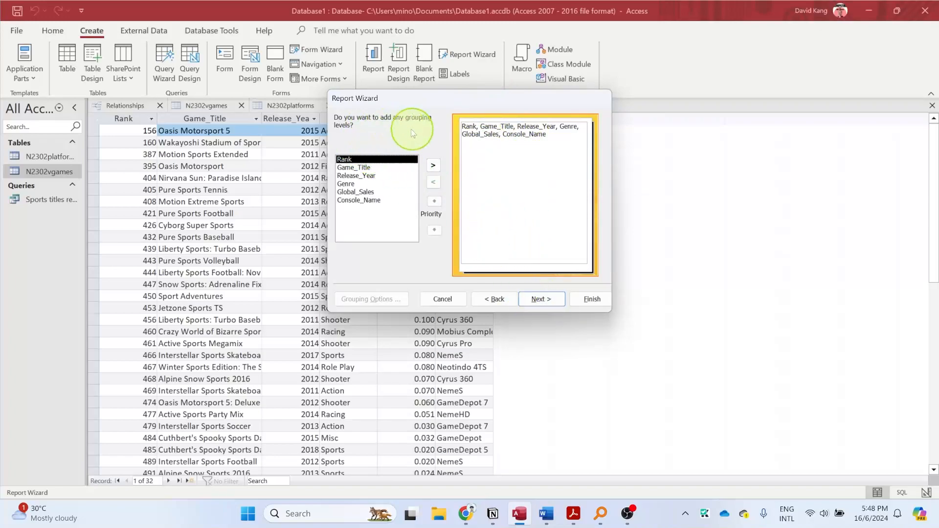
{"action": "left_click", "coordinate": [546, 303]}
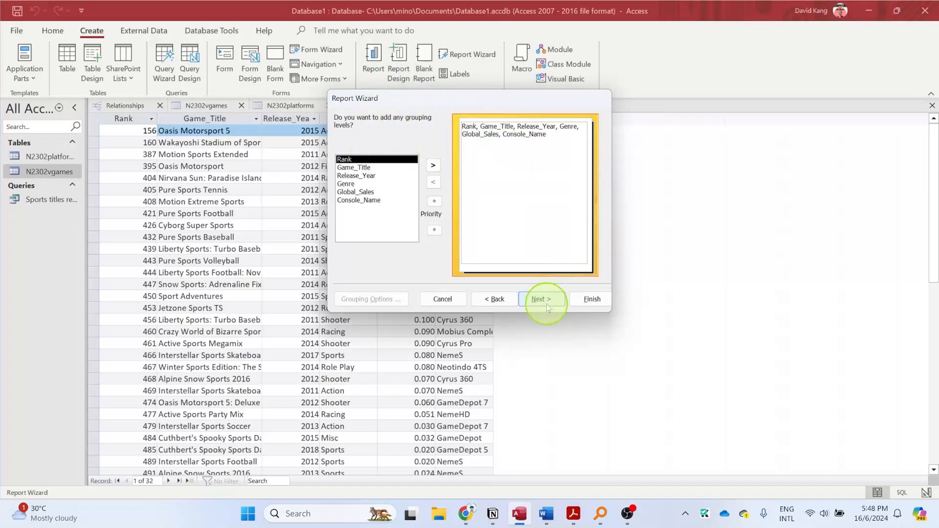
{"action": "left_click", "coordinate": [475, 157]}
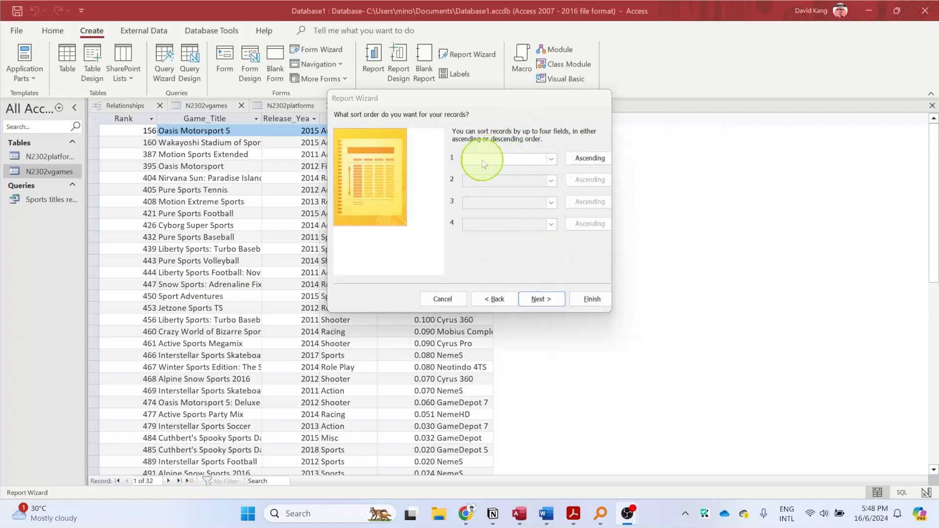
{"action": "left_click", "coordinate": [539, 299]}
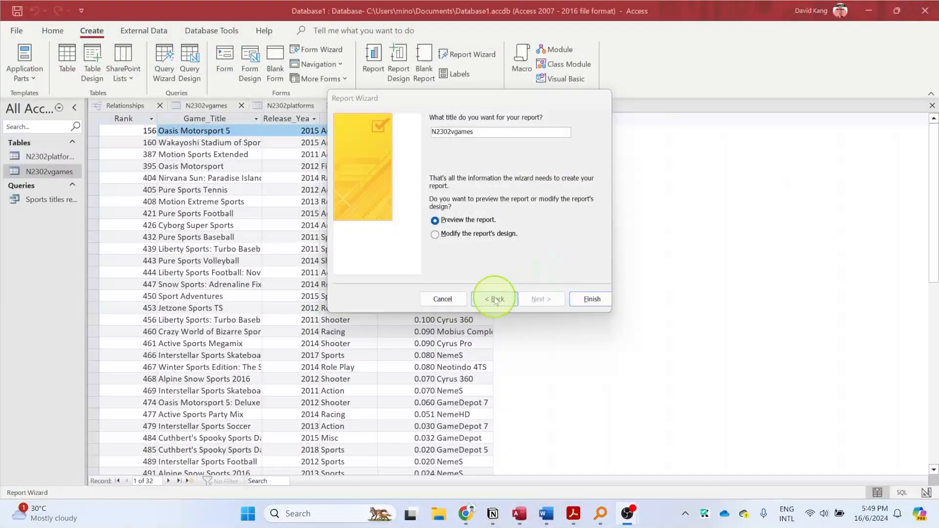
{"action": "left_click", "coordinate": [509, 303]}
{"action": "left_click", "coordinate": [543, 301]}
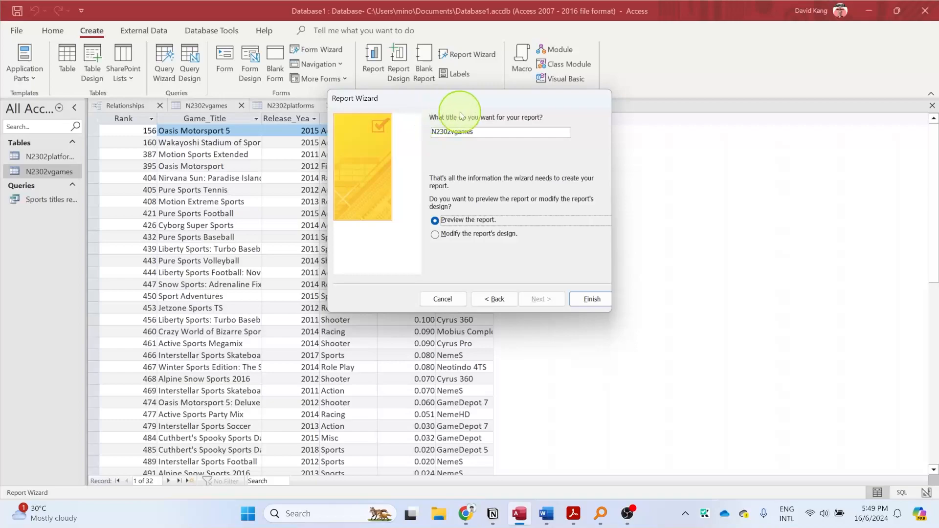
- Title the report "Sports titles released since 2011" and finish the wizard with the report previewed
{"action": "type", "text": "Sports titles released since 2011"}
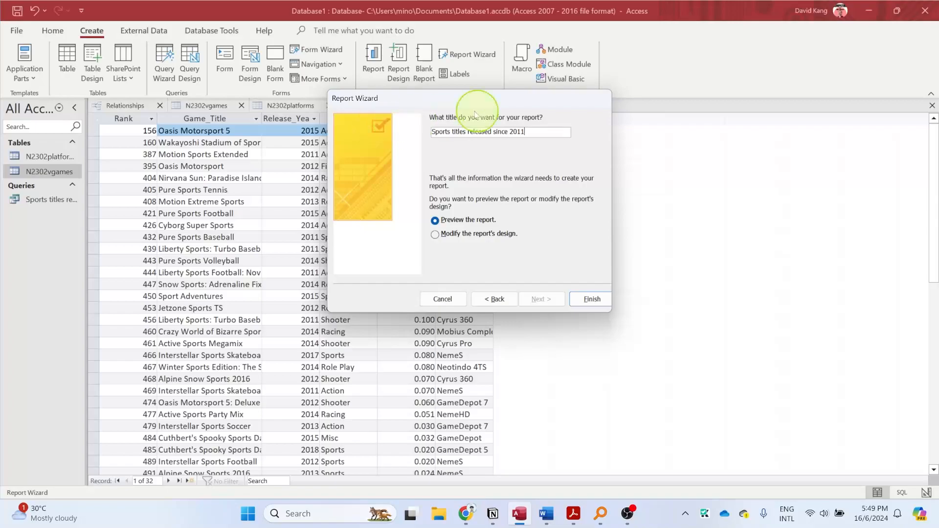
{"action": "left_click", "coordinate": [593, 300]}
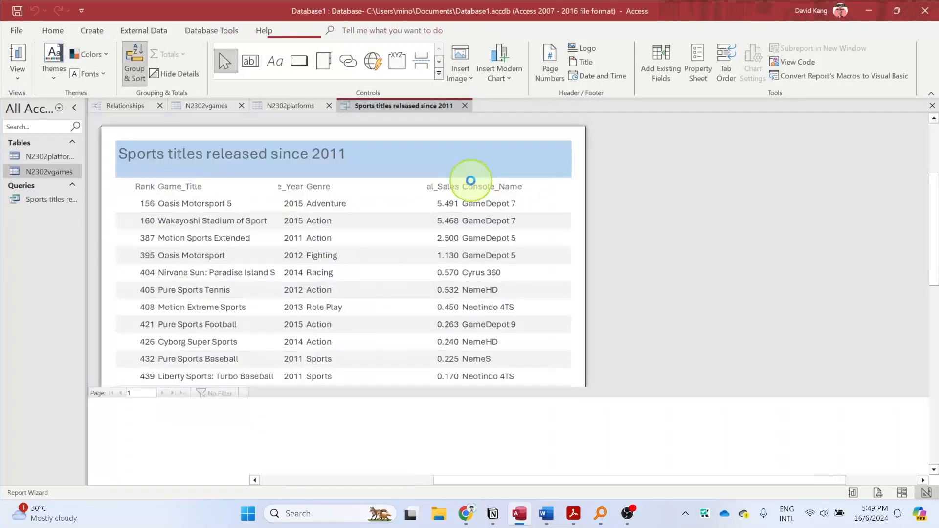
- Look through the previewed report page, close the print preview and show the report in Layout View
{"action": "scroll", "coordinate": [492, 201], "scroll_direction": "down", "scroll_amount": 5}
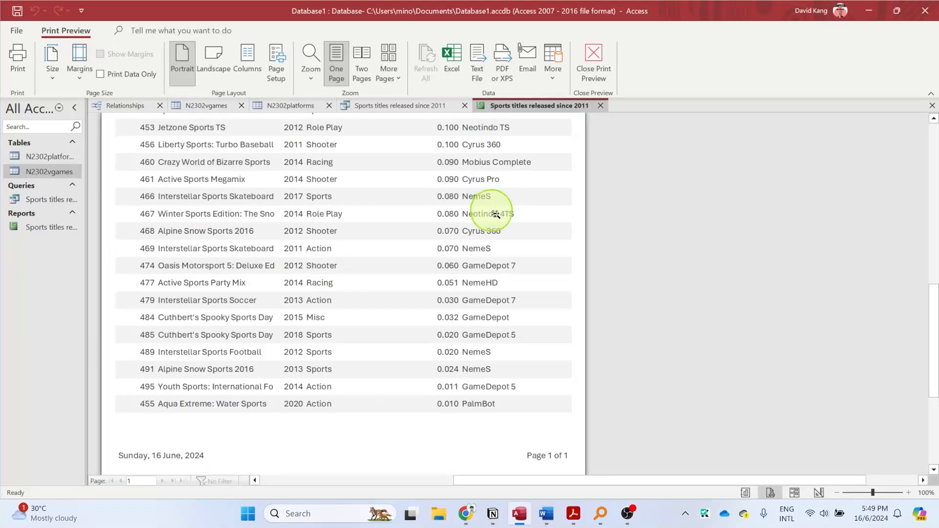
{"action": "scroll", "coordinate": [484, 215], "scroll_direction": "up", "scroll_amount": 5}
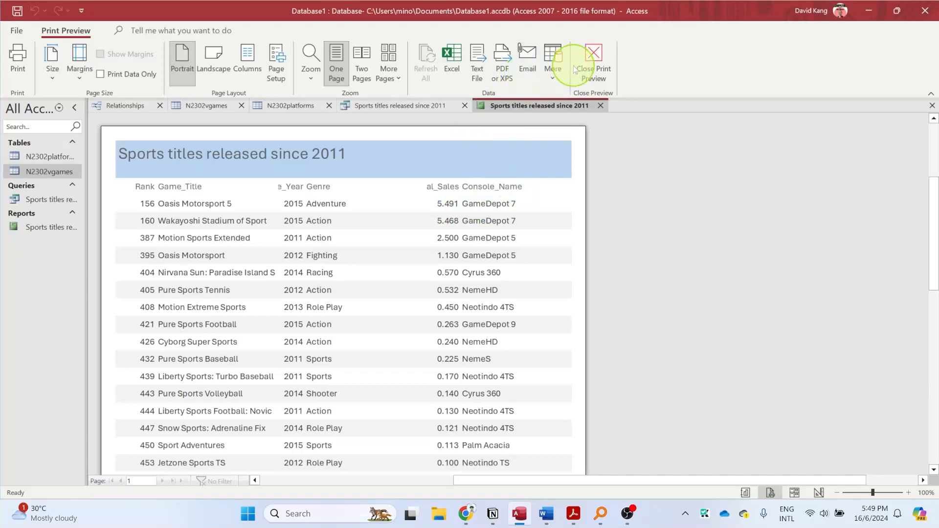
{"action": "left_click", "coordinate": [592, 62]}
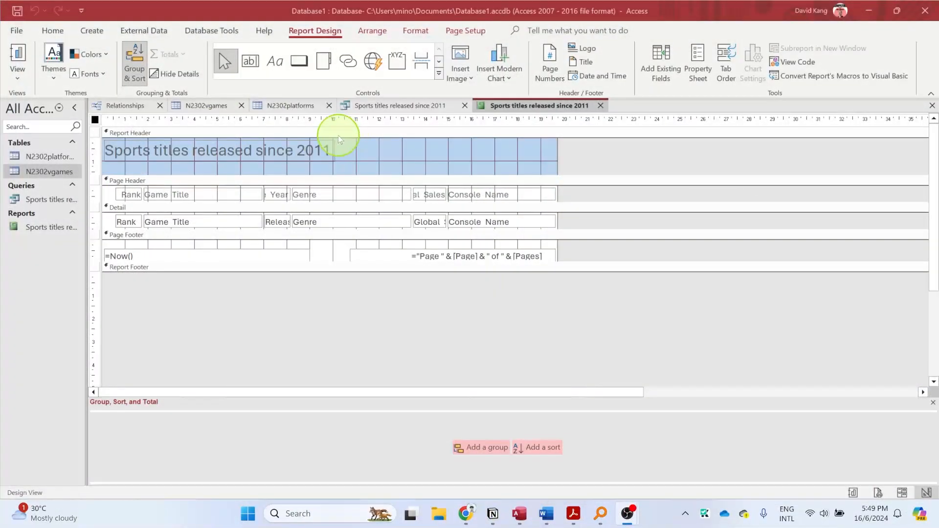
{"action": "left_click", "coordinate": [21, 73]}
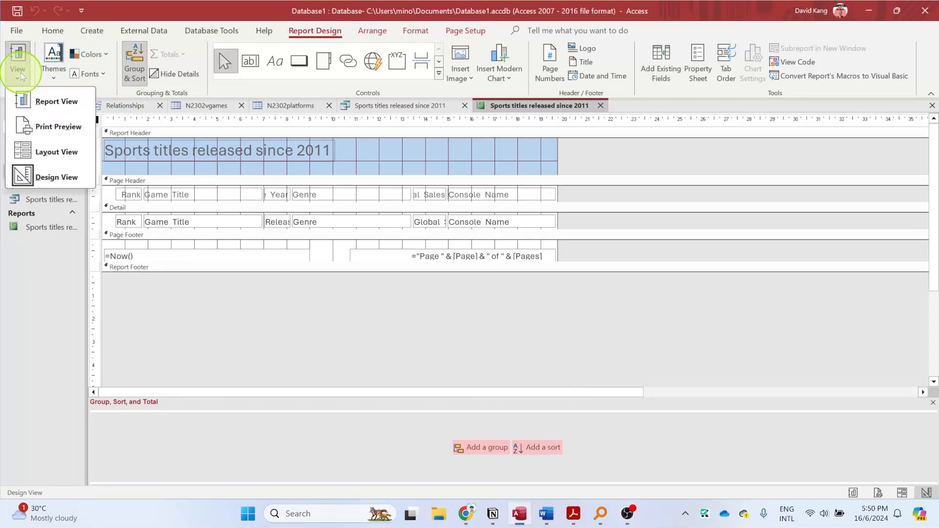
{"action": "left_click", "coordinate": [61, 158]}
- Format the report title "Sports titles released since 2011" as 26 pt bold black text
{"action": "left_click", "coordinate": [279, 146]}
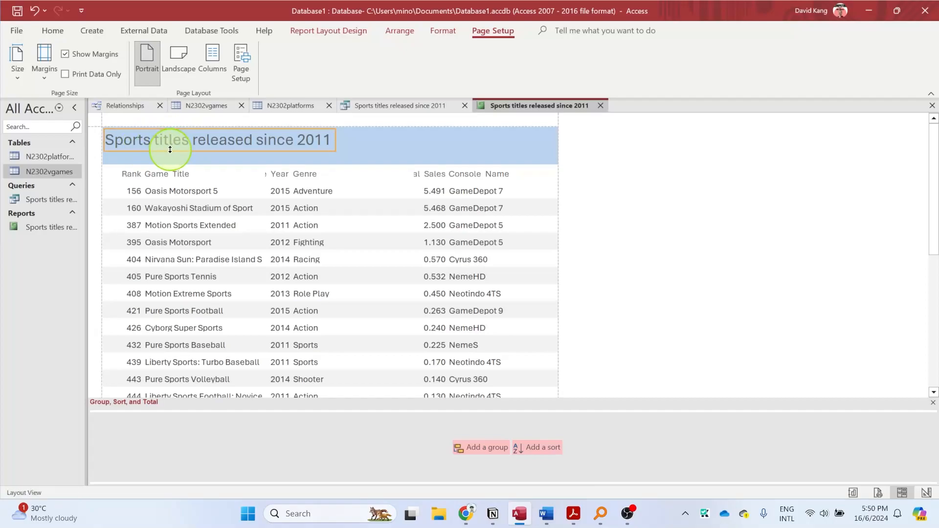
{"action": "left_click", "coordinate": [52, 31]}
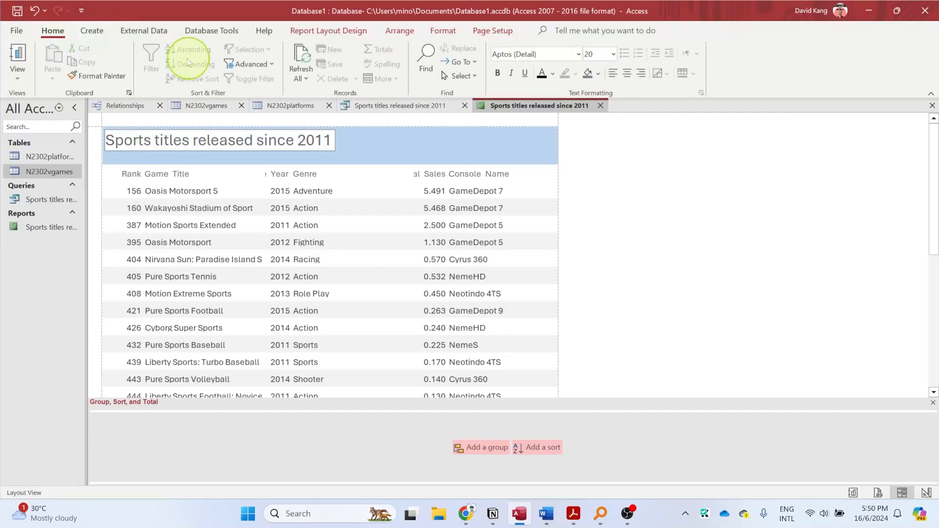
{"action": "left_click", "coordinate": [367, 143]}
{"action": "left_click", "coordinate": [309, 143]}
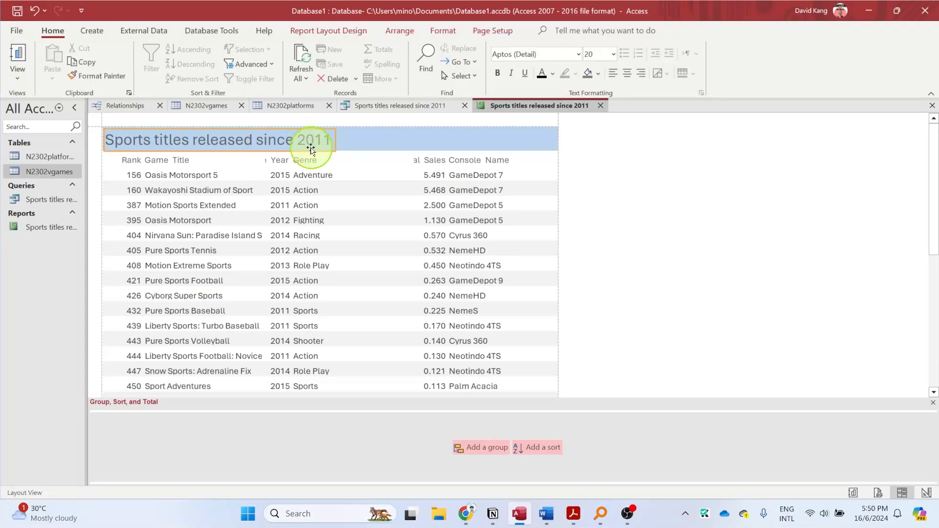
{"action": "left_click", "coordinate": [613, 55]}
{"action": "left_click", "coordinate": [602, 227]}
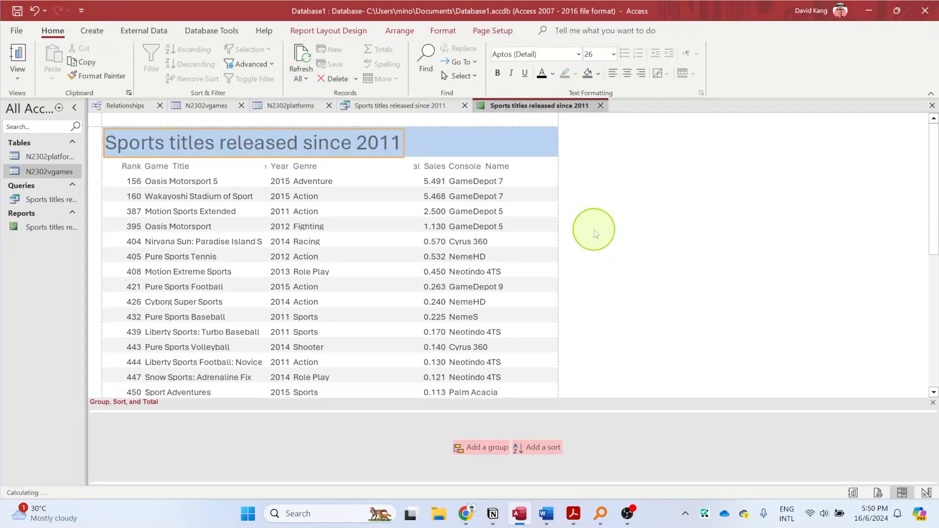
{"action": "left_click", "coordinate": [541, 73]}
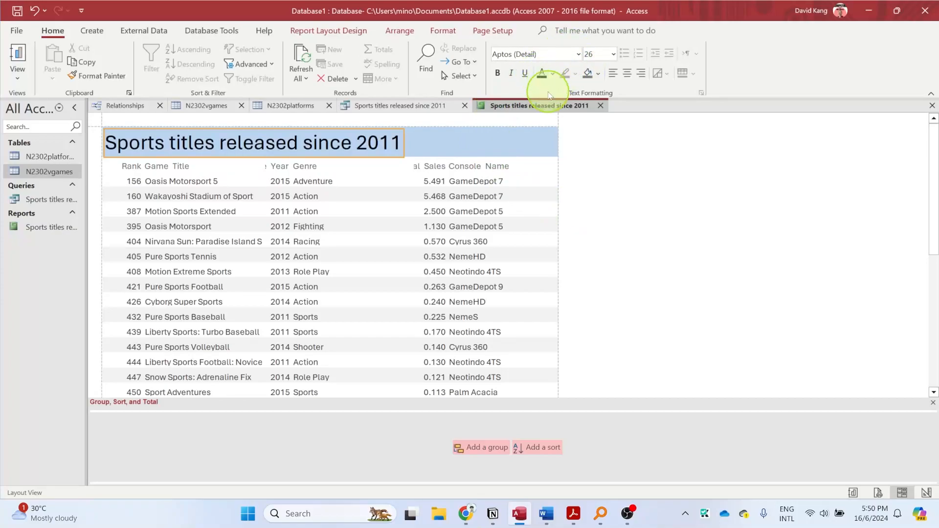
{"action": "left_click", "coordinate": [498, 73]}
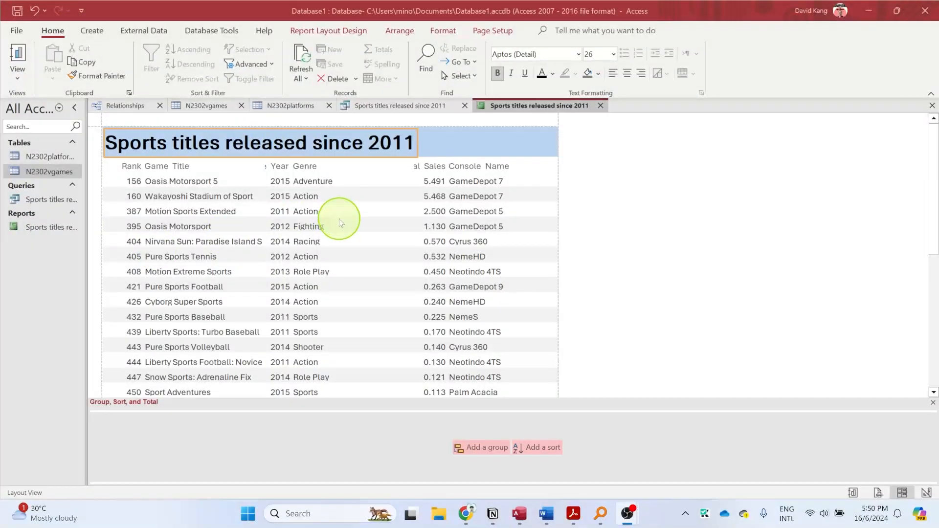
{"action": "left_click", "coordinate": [227, 167]}
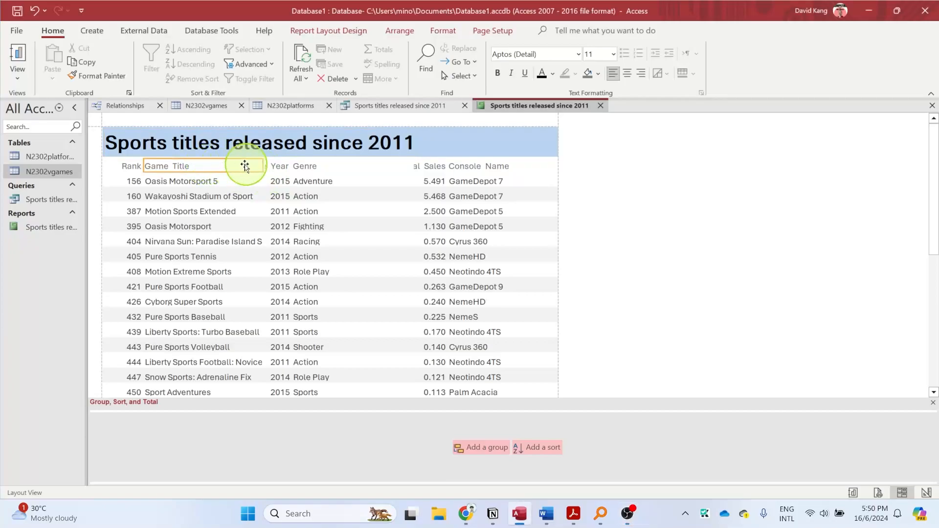
{"action": "left_click", "coordinate": [284, 167]}
{"action": "left_click", "coordinate": [478, 167]}
{"action": "left_click", "coordinate": [628, 147]}
- Narrow the Console Name label and its data column from their left edge, keeping every console name fully readable
{"action": "left_click", "coordinate": [489, 167]}
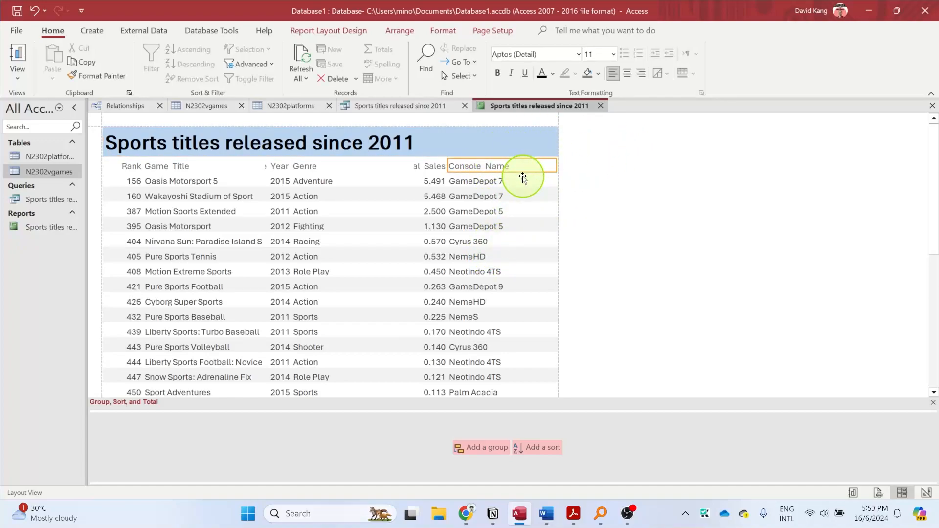
{"action": "left_click", "coordinate": [522, 179]}
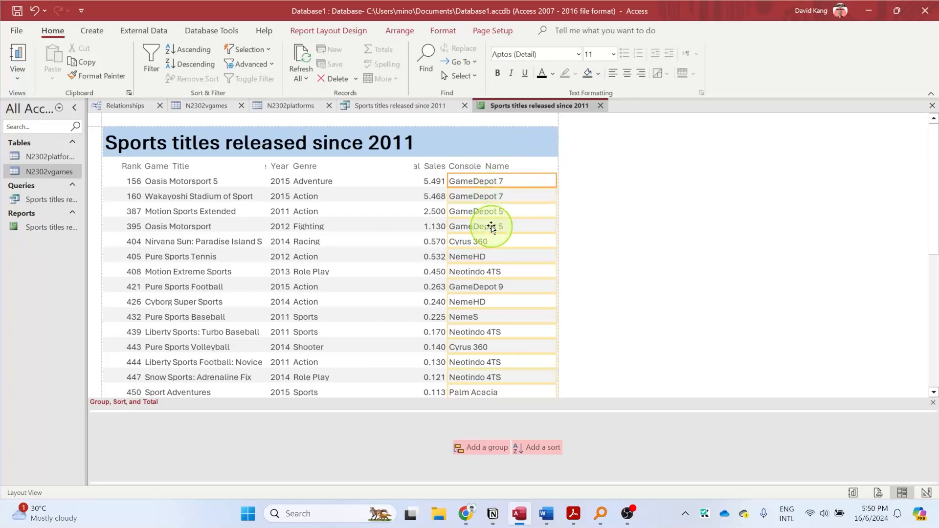
{"action": "left_click", "coordinate": [505, 192]}
{"action": "left_click", "coordinate": [517, 167]}
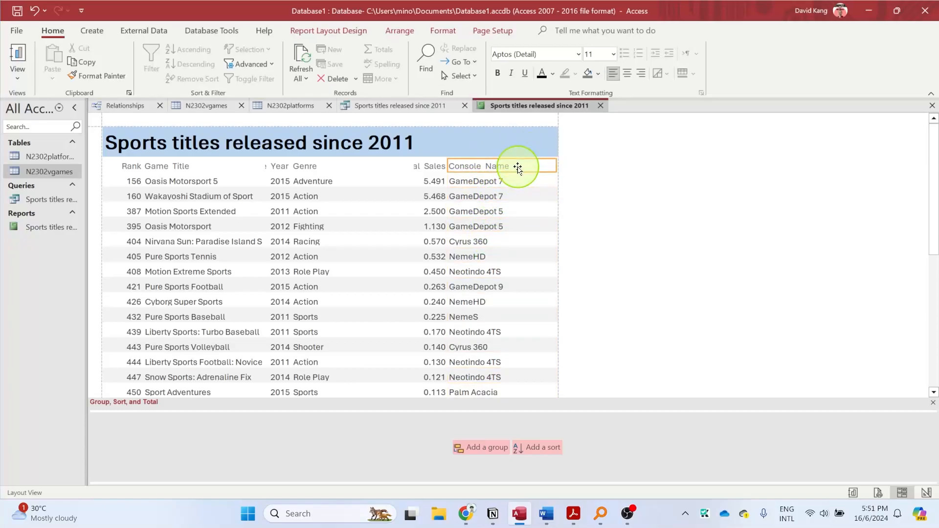
{"action": "left_click", "coordinate": [507, 194]}
{"action": "left_click", "coordinate": [513, 167]}
{"action": "left_click", "coordinate": [518, 195]}
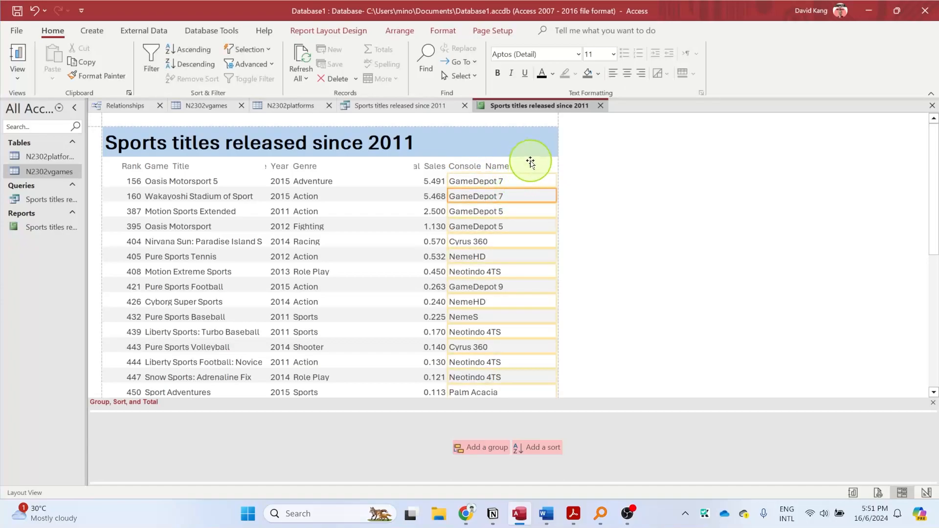
{"action": "left_click_drag", "start_coordinate": [447, 166], "coordinate": [484, 167]}
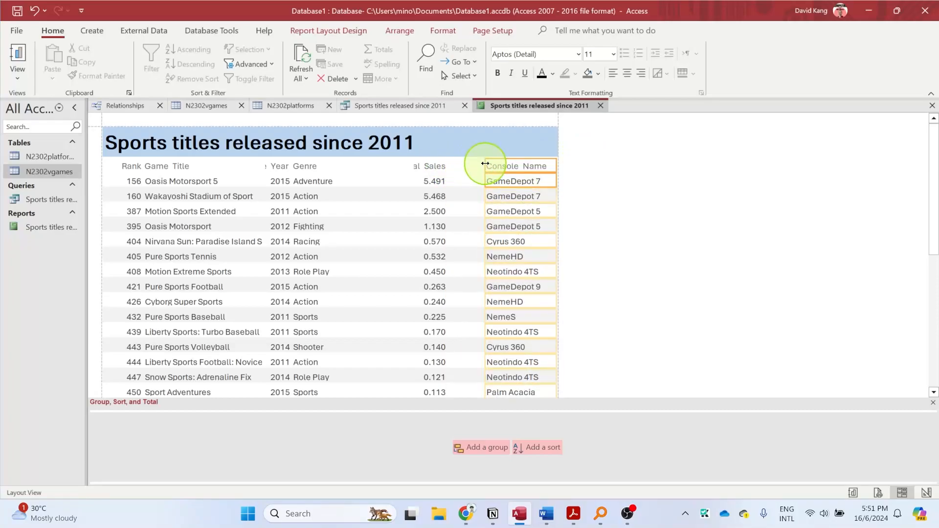
{"action": "scroll", "coordinate": [539, 230], "scroll_direction": "down", "scroll_amount": 10}
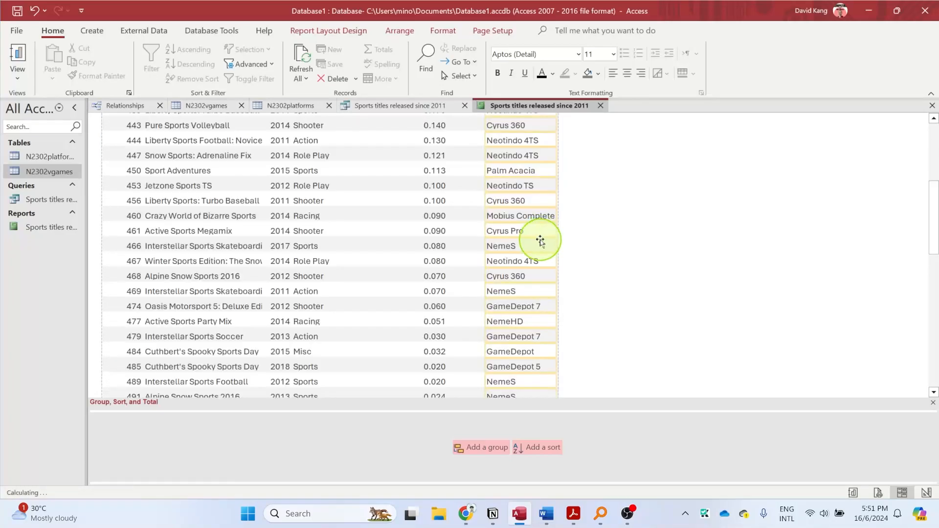
{"action": "scroll", "coordinate": [539, 267], "scroll_direction": "up", "scroll_amount": 10}
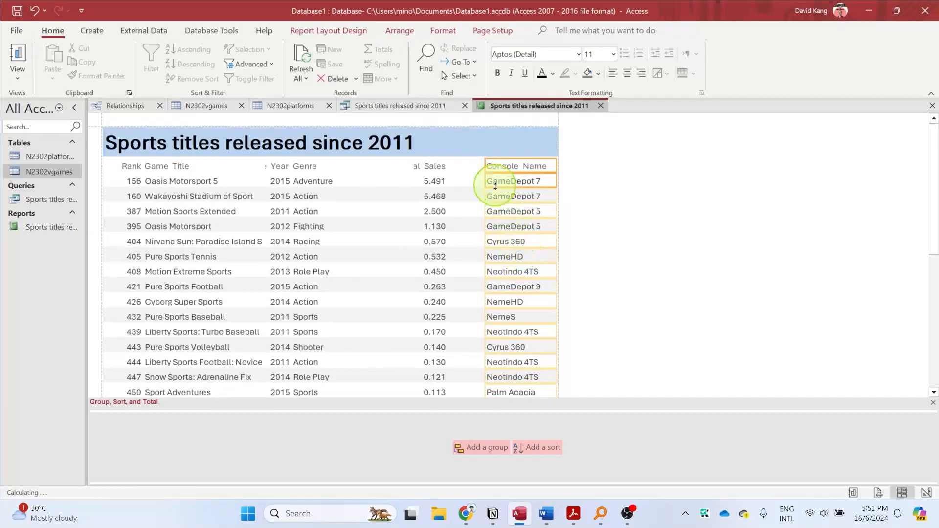
- Extend the Global Sales label and data up to the Console Name column, fit the width to the full label, and left-align both
{"action": "left_click", "coordinate": [435, 166]}
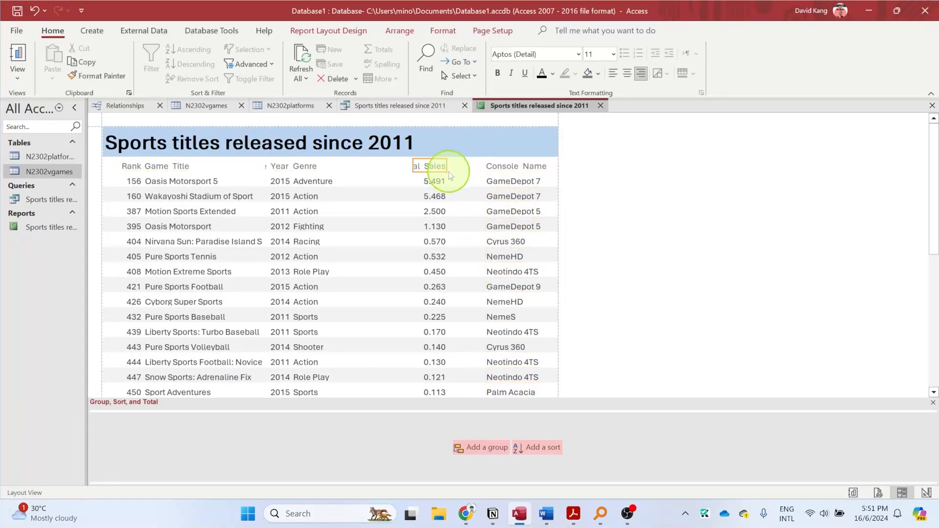
{"action": "left_click", "coordinate": [436, 180]}
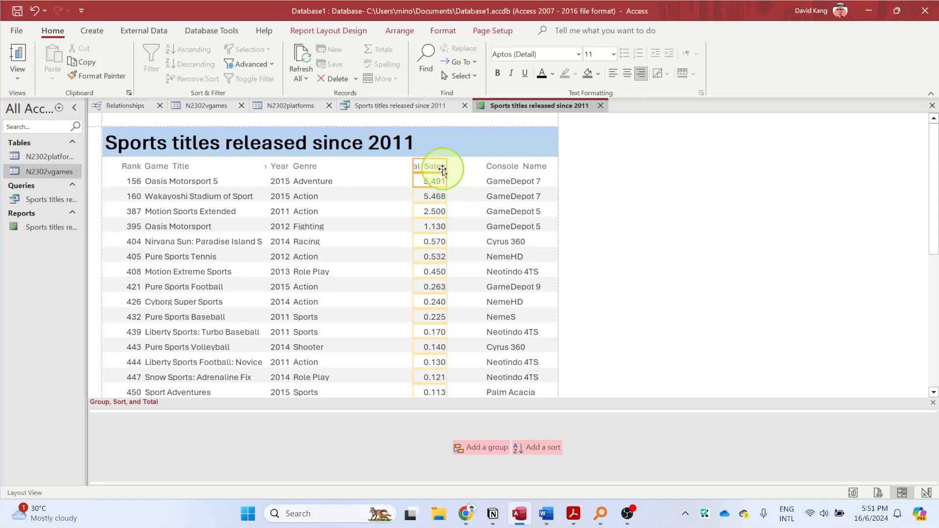
{"action": "left_click_drag", "start_coordinate": [446, 168], "coordinate": [483, 168]}
{"action": "left_click_drag", "start_coordinate": [413, 160], "coordinate": [427, 161]}
{"action": "scroll", "coordinate": [474, 227], "scroll_direction": "down", "scroll_amount": 2}
{"action": "scroll", "coordinate": [474, 228], "scroll_direction": "down", "scroll_amount": 5}
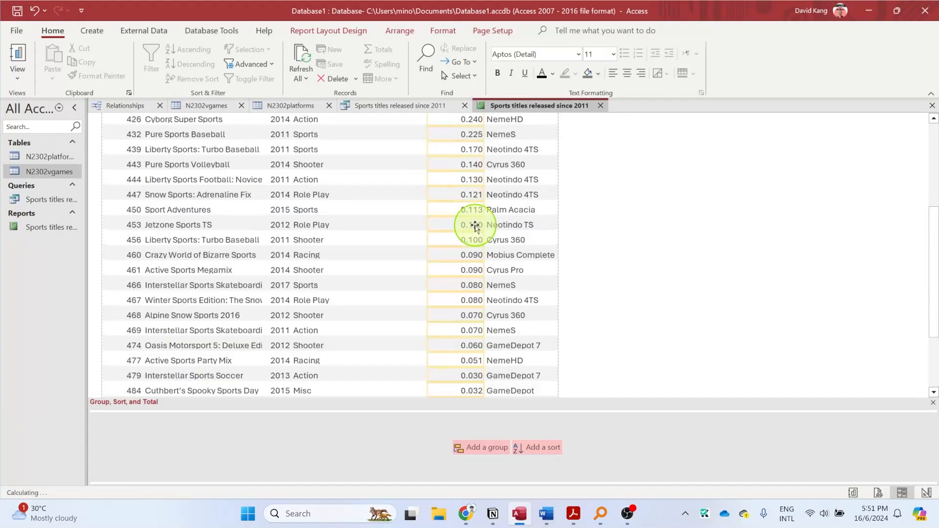
{"action": "scroll", "coordinate": [474, 228], "scroll_direction": "up", "scroll_amount": 5}
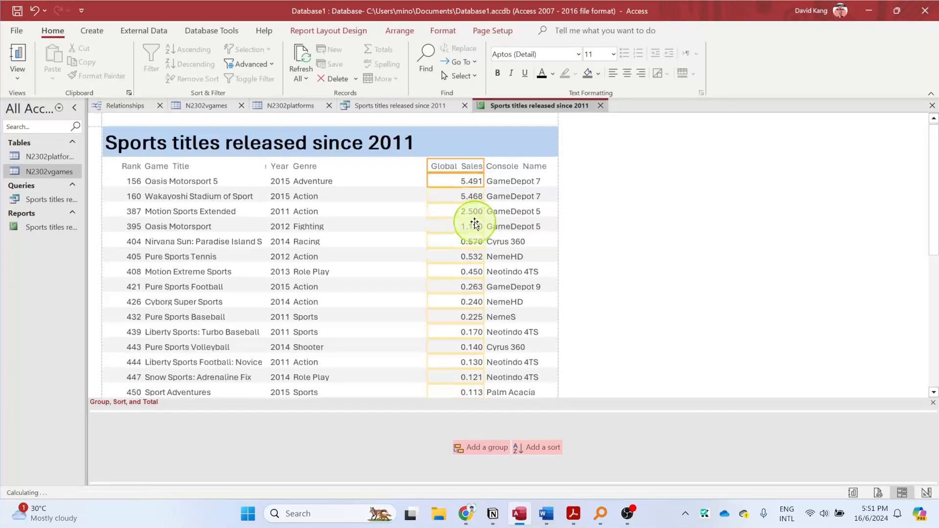
{"action": "left_click", "coordinate": [613, 73]}
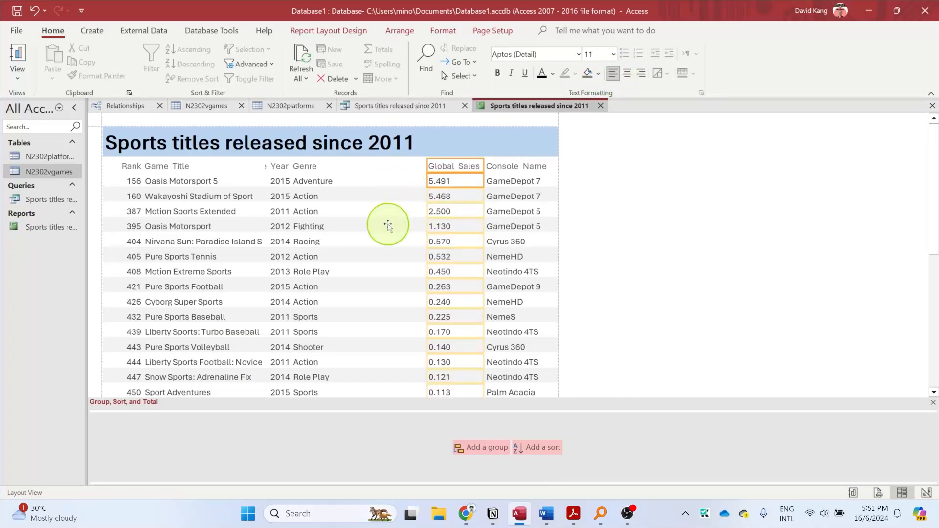
- Narrow the Genre label and data column from its left edge until it just fits the longest genre
{"action": "left_click", "coordinate": [313, 180]}
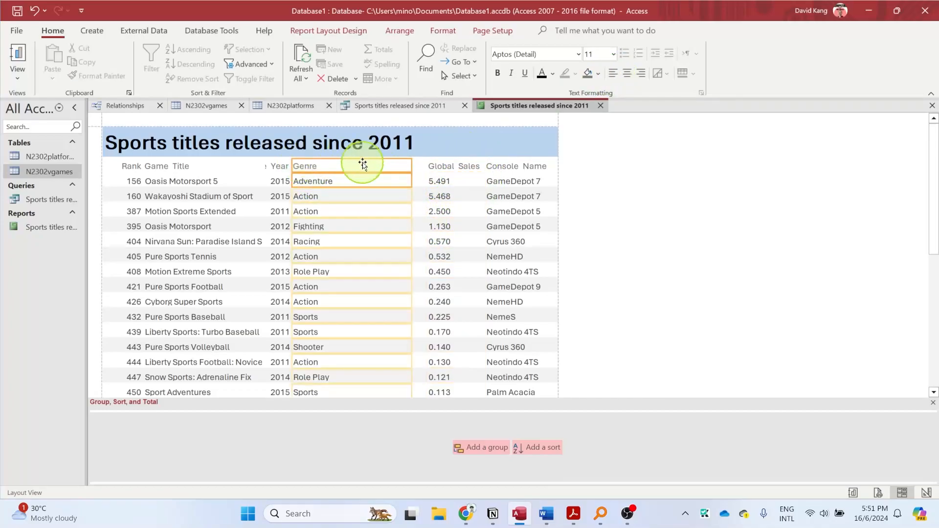
{"action": "left_click_drag", "start_coordinate": [290, 165], "coordinate": [348, 172]}
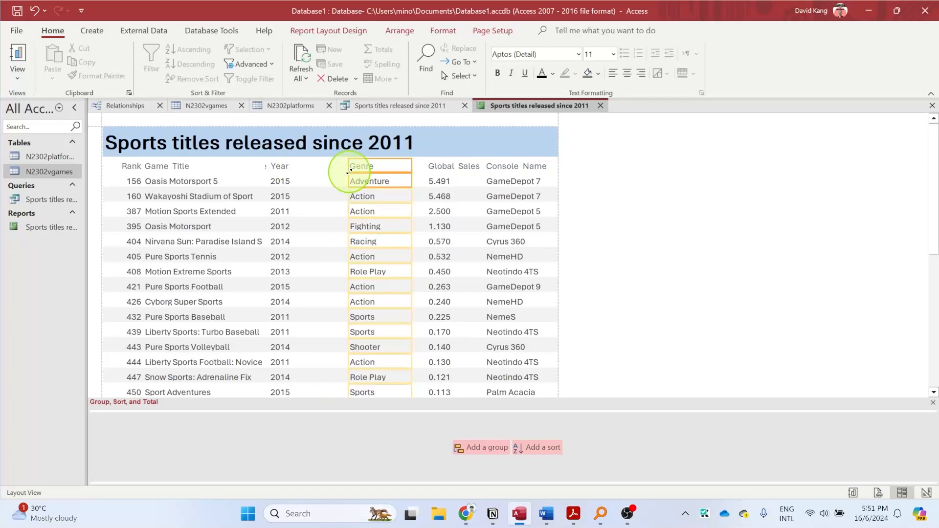
{"action": "scroll", "coordinate": [342, 245], "scroll_direction": "down", "scroll_amount": 6}
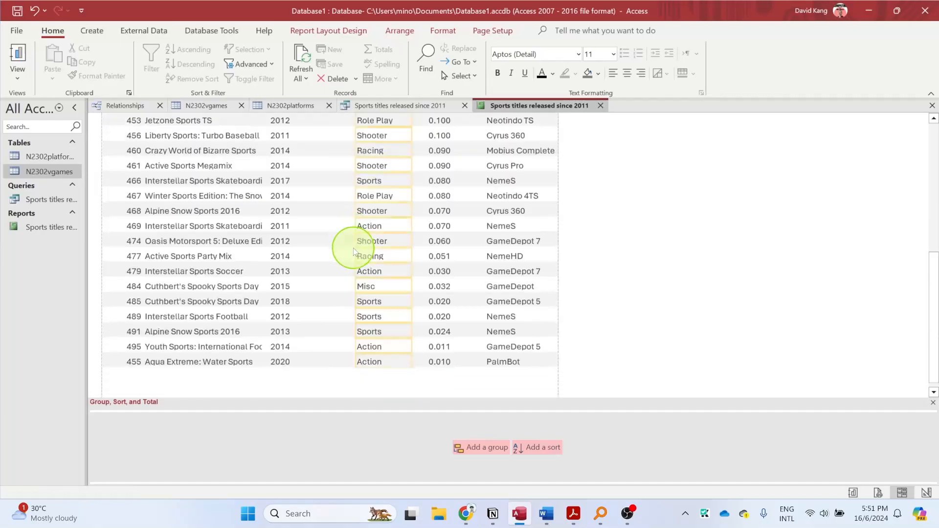
{"action": "scroll", "coordinate": [383, 246], "scroll_direction": "up", "scroll_amount": 7}
{"action": "left_click_drag", "start_coordinate": [357, 169], "coordinate": [368, 168]}
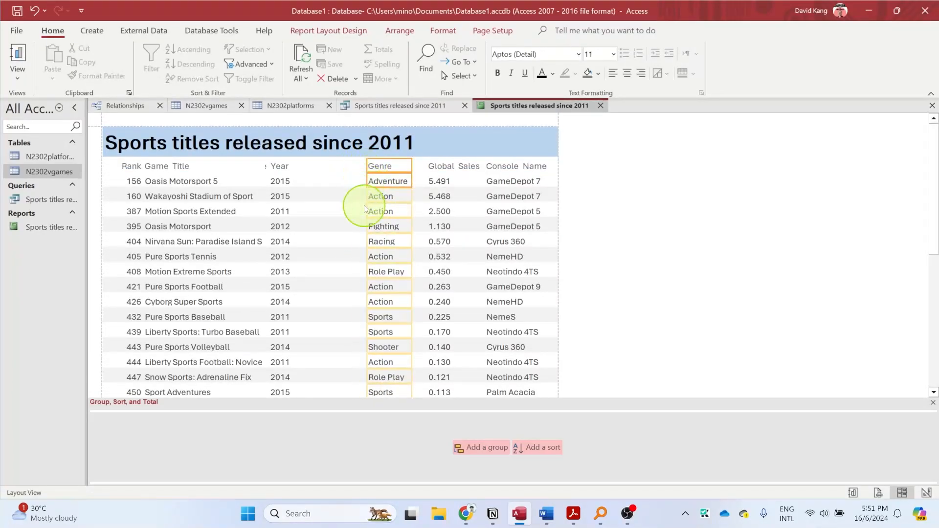
{"action": "scroll", "coordinate": [364, 202], "scroll_direction": "down", "scroll_amount": 8}
{"action": "scroll", "coordinate": [365, 215], "scroll_direction": "up", "scroll_amount": 8}
- Extend the Release Year label and data up to the Genre column, fit the width to the full label, and left-align both
{"action": "left_click", "coordinate": [281, 167]}
{"action": "left_click", "coordinate": [278, 181], "text": "shift"}
{"action": "left_click_drag", "start_coordinate": [290, 165], "coordinate": [363, 166]}
{"action": "left_click_drag", "start_coordinate": [268, 166], "coordinate": [304, 166]}
{"action": "left_click", "coordinate": [613, 73]}
{"action": "scroll", "coordinate": [314, 274], "scroll_direction": "down", "scroll_amount": 5}
{"action": "scroll", "coordinate": [321, 270], "scroll_direction": "down", "scroll_amount": 2}
{"action": "scroll", "coordinate": [323, 270], "scroll_direction": "up", "scroll_amount": 10}
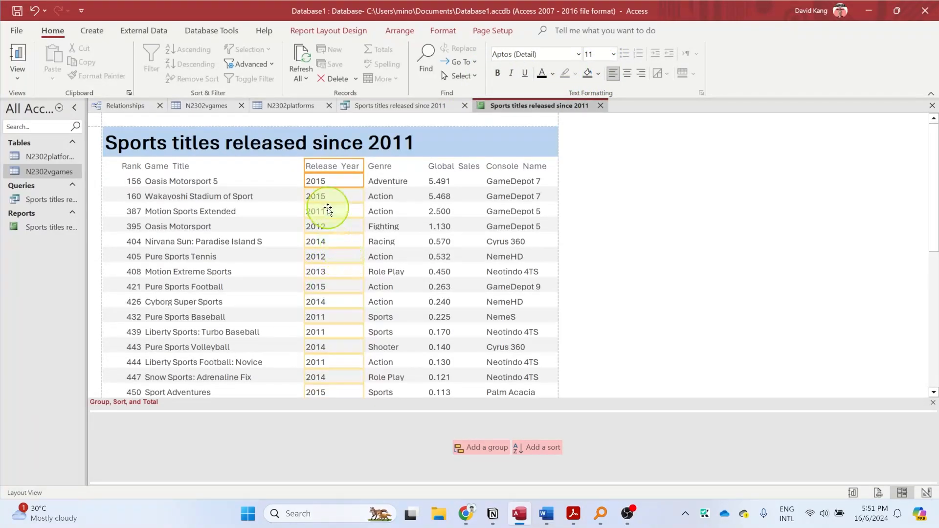
{"action": "left_click_drag", "start_coordinate": [305, 166], "coordinate": [308, 165]}
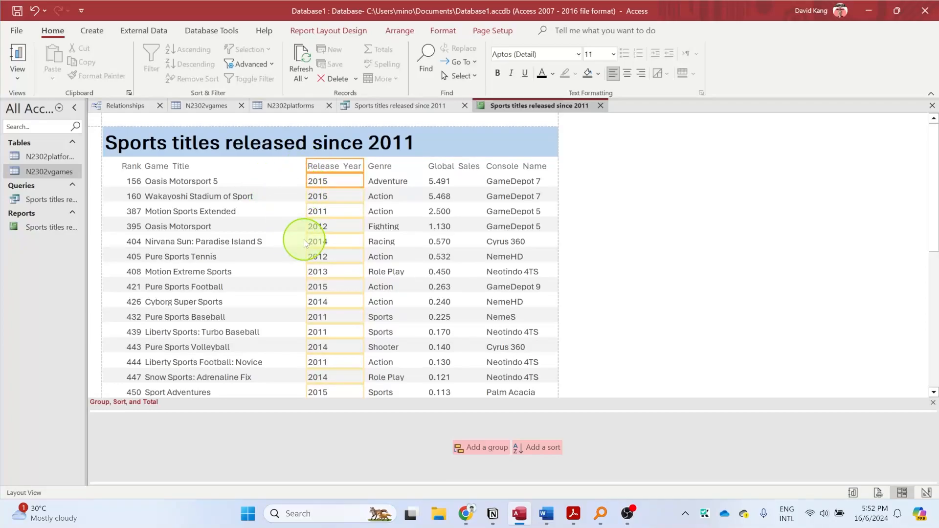
{"action": "scroll", "coordinate": [257, 228], "scroll_direction": "down", "scroll_amount": 3}
{"action": "scroll", "coordinate": [257, 230], "scroll_direction": "down", "scroll_amount": 5}
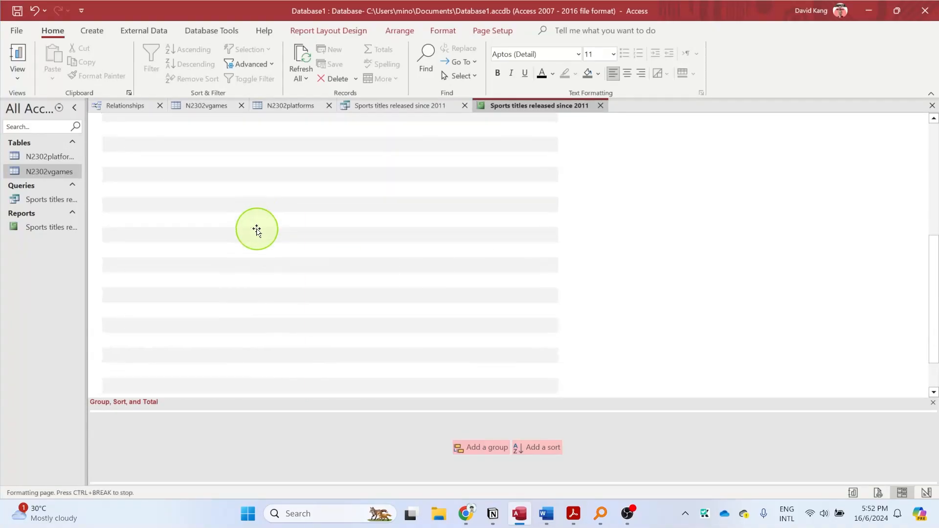
{"action": "scroll", "coordinate": [257, 230], "scroll_direction": "up", "scroll_amount": 6}
{"action": "scroll", "coordinate": [257, 230], "scroll_direction": "up", "scroll_amount": 3}
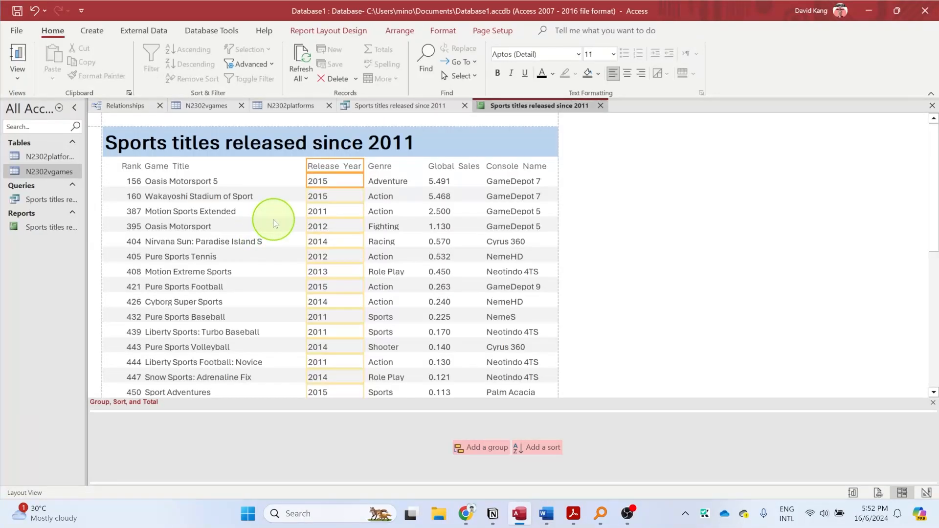
- Widen the Game Title label and data column up to the Release Year column
{"action": "left_click", "coordinate": [248, 167]}
{"action": "left_click", "coordinate": [256, 168]}
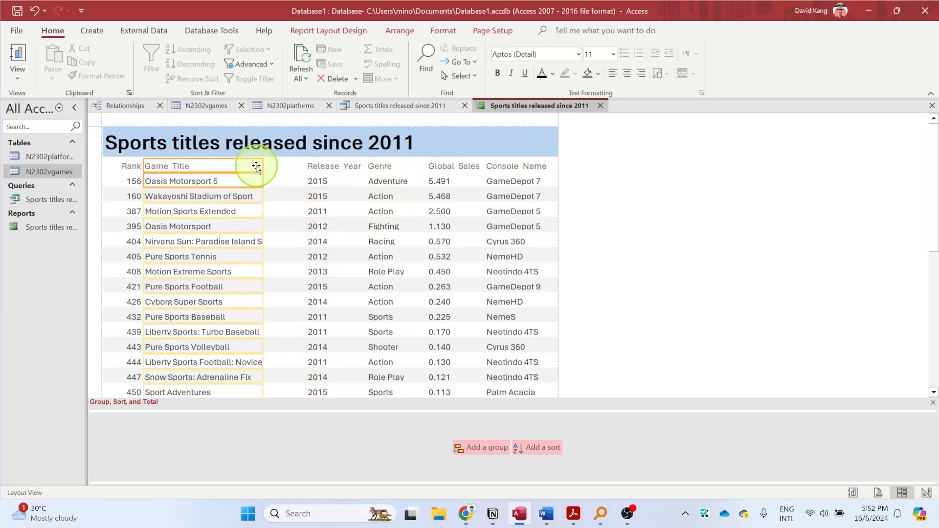
{"action": "left_click_drag", "start_coordinate": [265, 167], "coordinate": [306, 209]}
{"action": "scroll", "coordinate": [304, 250], "scroll_direction": "down", "scroll_amount": 5}
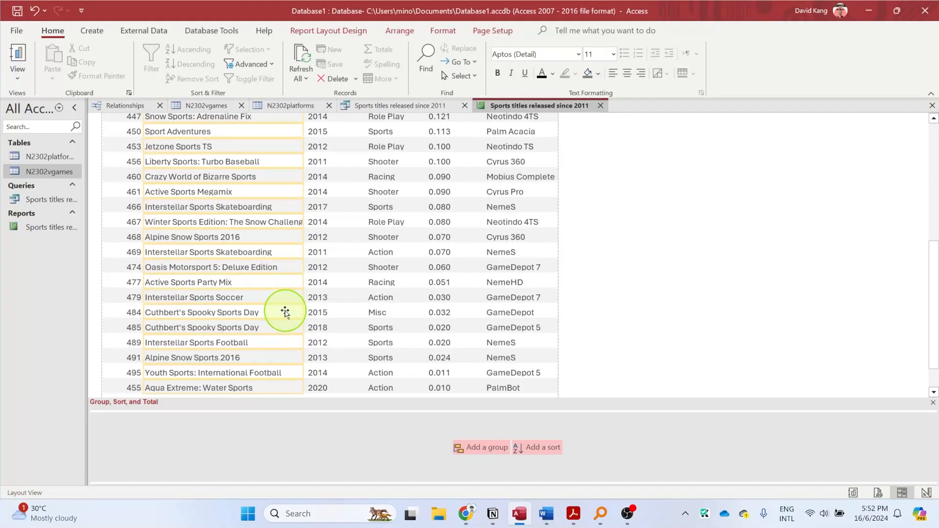
{"action": "scroll", "coordinate": [285, 312], "scroll_direction": "up", "scroll_amount": 5}
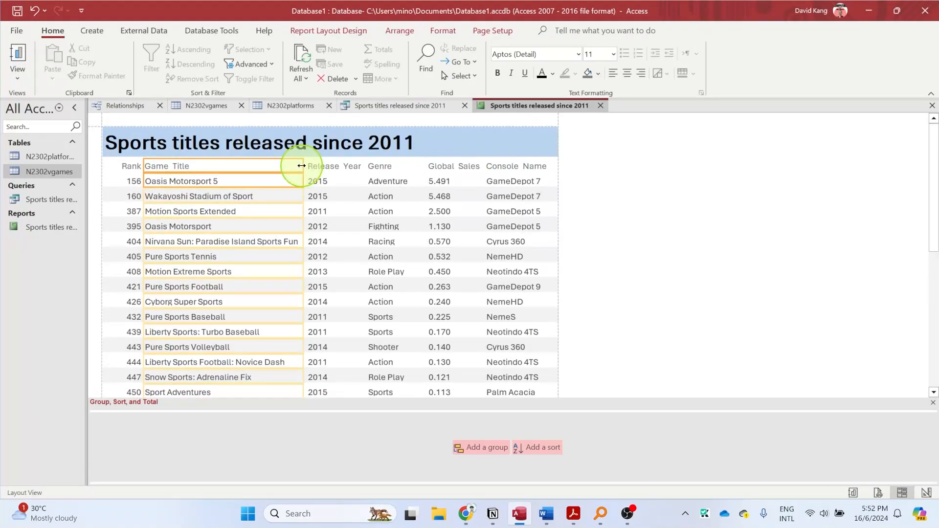
{"action": "left_click", "coordinate": [294, 181]}
- Extend the Rank label and data to the report's left edge and left-align both
{"action": "left_click", "coordinate": [125, 166]}
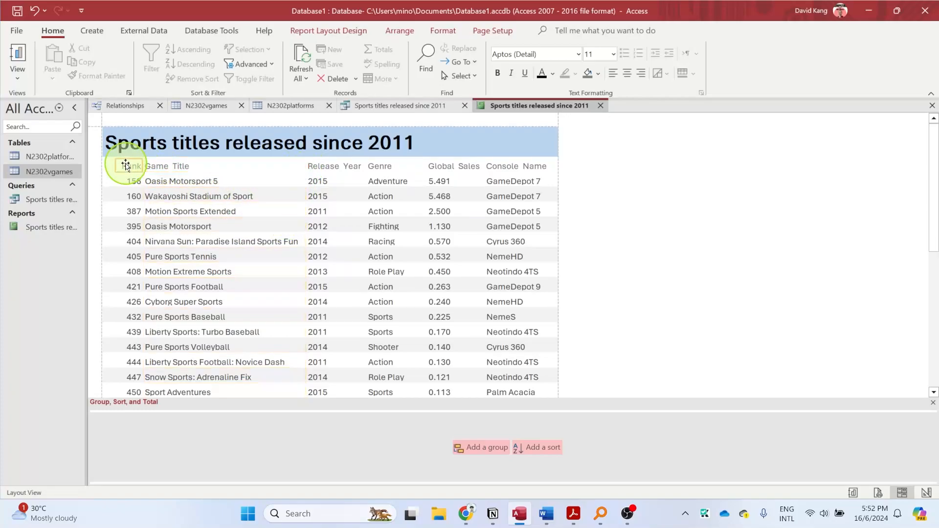
{"action": "left_click", "coordinate": [124, 170]}
{"action": "left_click_drag", "start_coordinate": [116, 167], "coordinate": [104, 168]}
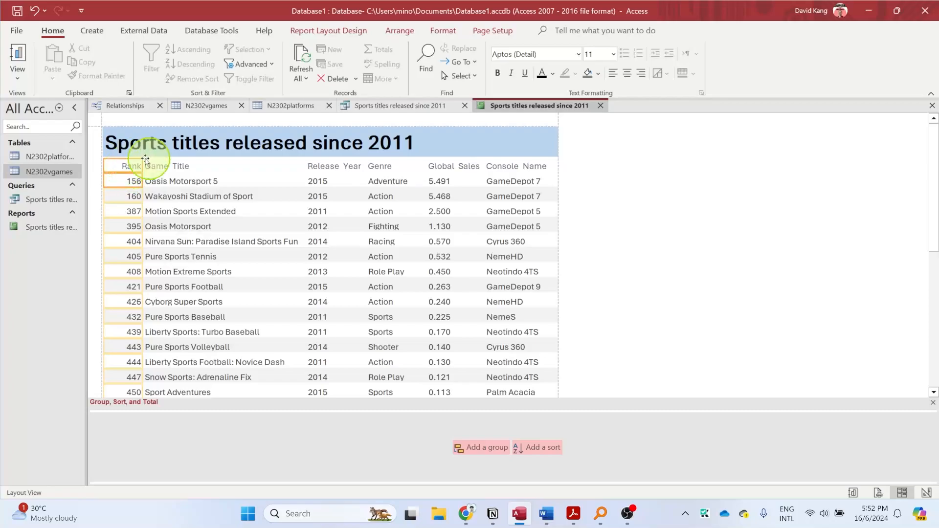
{"action": "left_click", "coordinate": [612, 73]}
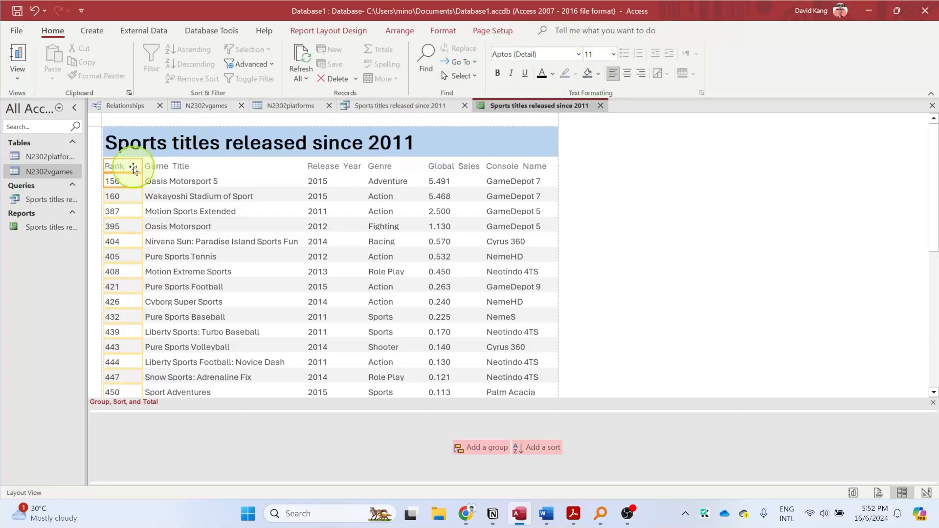
- Extend the Game Title label and data leftward to just beside the Rank values, and check all rows down to the page footer
{"action": "left_click", "coordinate": [146, 165]}
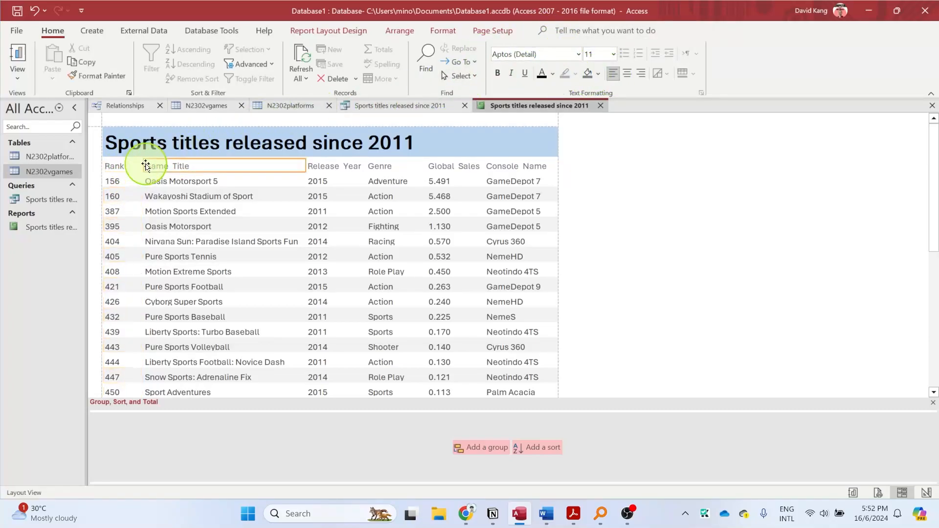
{"action": "left_click", "coordinate": [152, 177]}
{"action": "left_click_drag", "start_coordinate": [143, 166], "coordinate": [127, 166]}
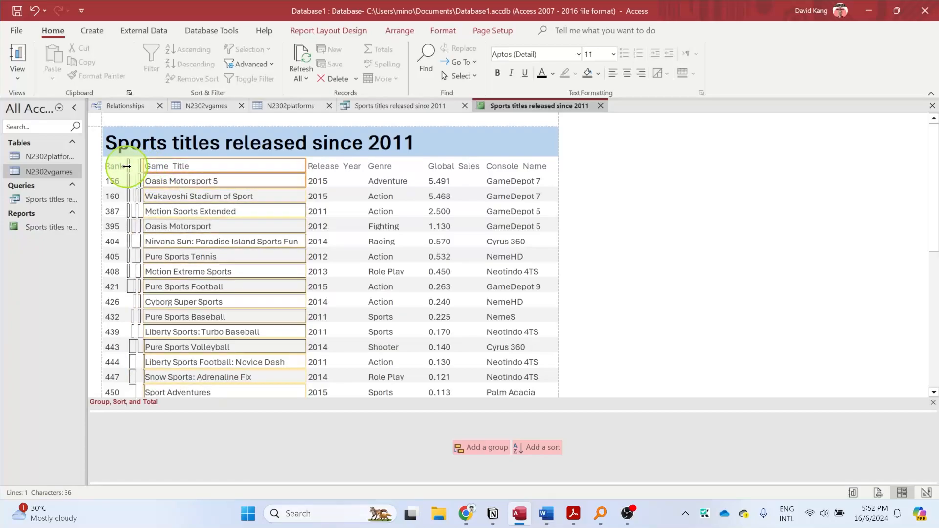
{"action": "scroll", "coordinate": [150, 205], "scroll_direction": "down", "scroll_amount": 6}
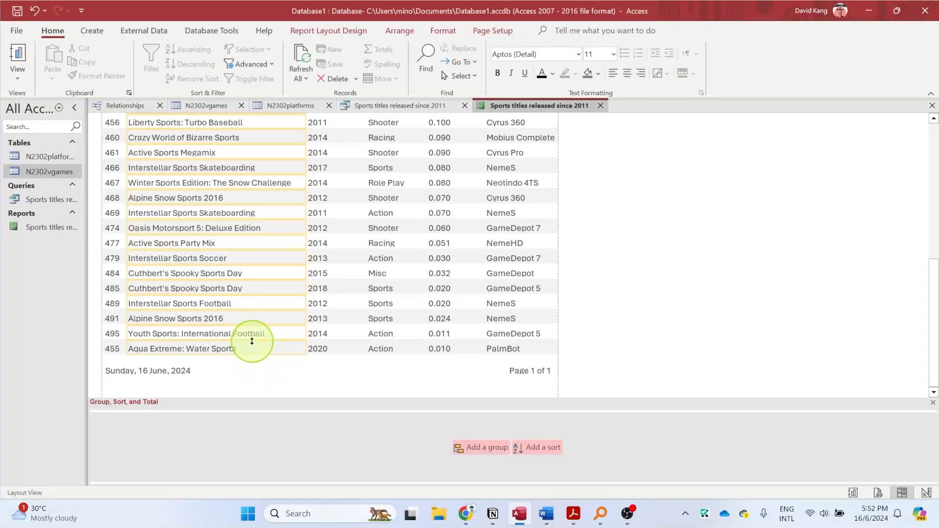
{"action": "scroll", "coordinate": [251, 347], "scroll_direction": "up", "scroll_amount": 6}
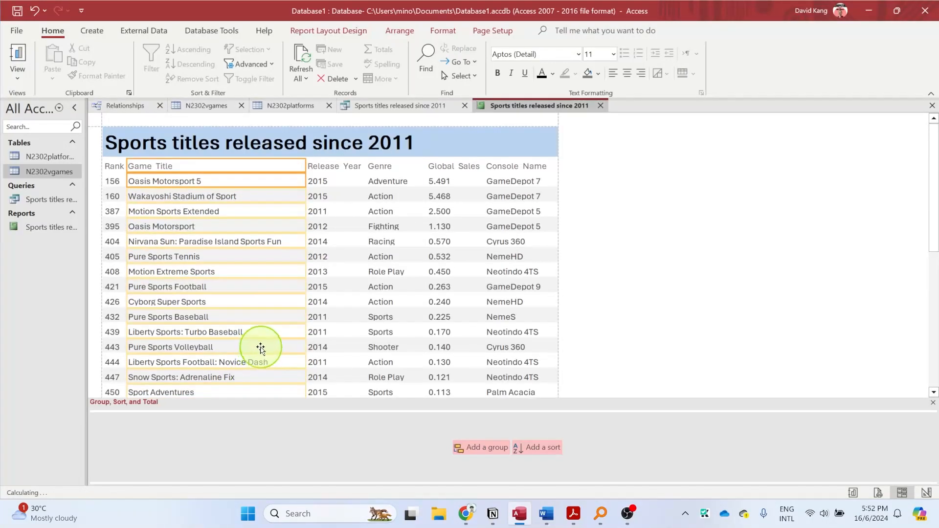
{"action": "scroll", "coordinate": [445, 299], "scroll_direction": "down", "scroll_amount": 5}
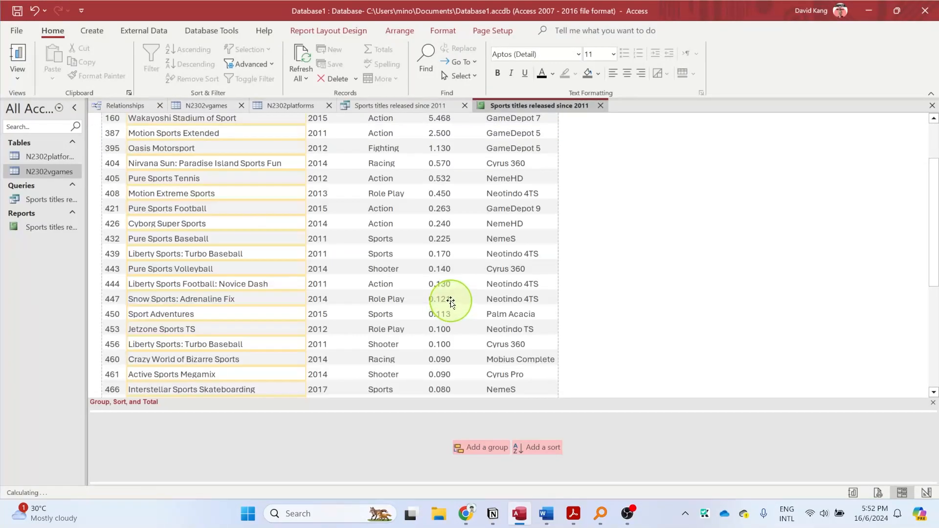
{"action": "scroll", "coordinate": [440, 304], "scroll_direction": "down", "scroll_amount": 2}
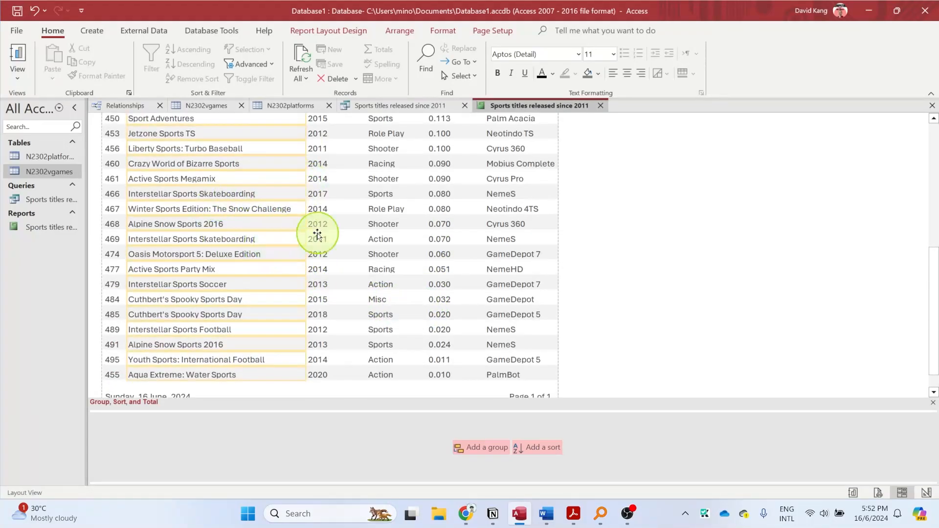
{"action": "scroll", "coordinate": [428, 359], "scroll_direction": "up", "scroll_amount": 6}
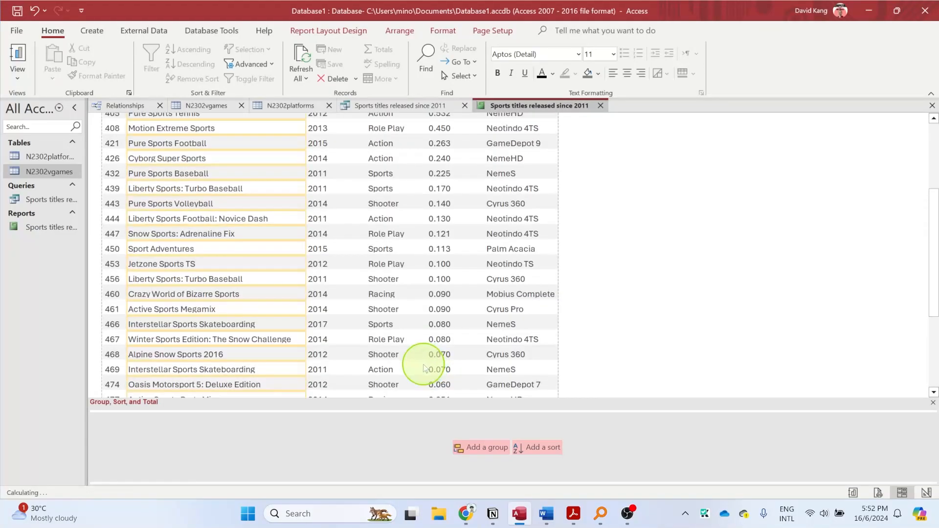
{"action": "scroll", "coordinate": [423, 368], "scroll_direction": "up", "scroll_amount": 1}
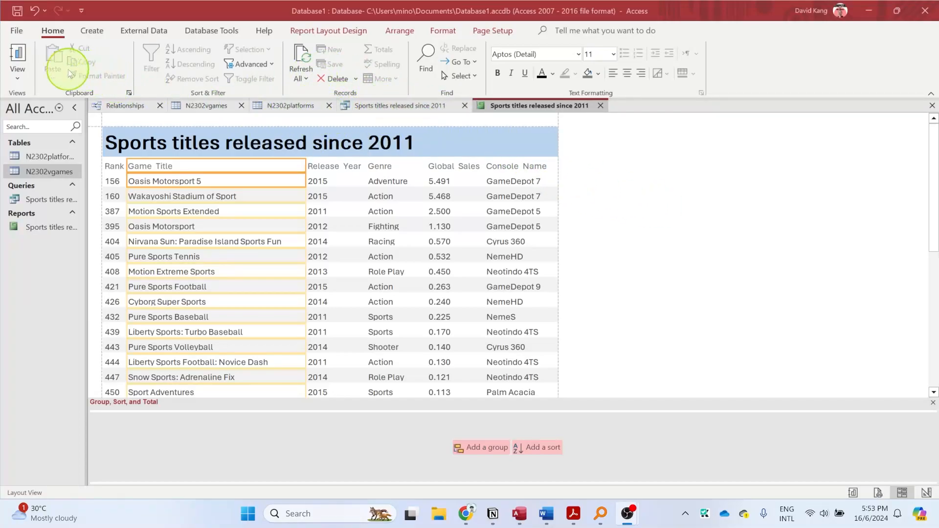
- In Design View, add a sort on Release_Year from smallest to largest to the report
{"action": "left_click", "coordinate": [17, 78]}
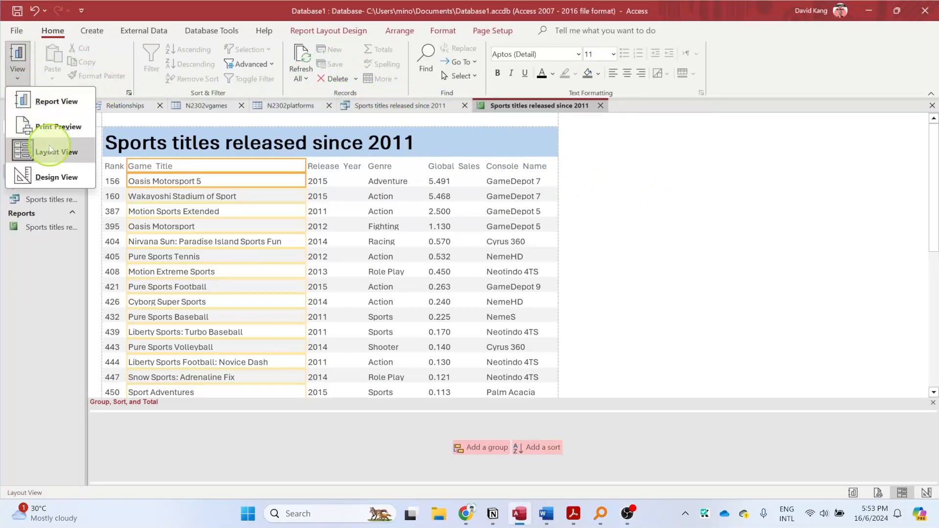
{"action": "left_click", "coordinate": [19, 176]}
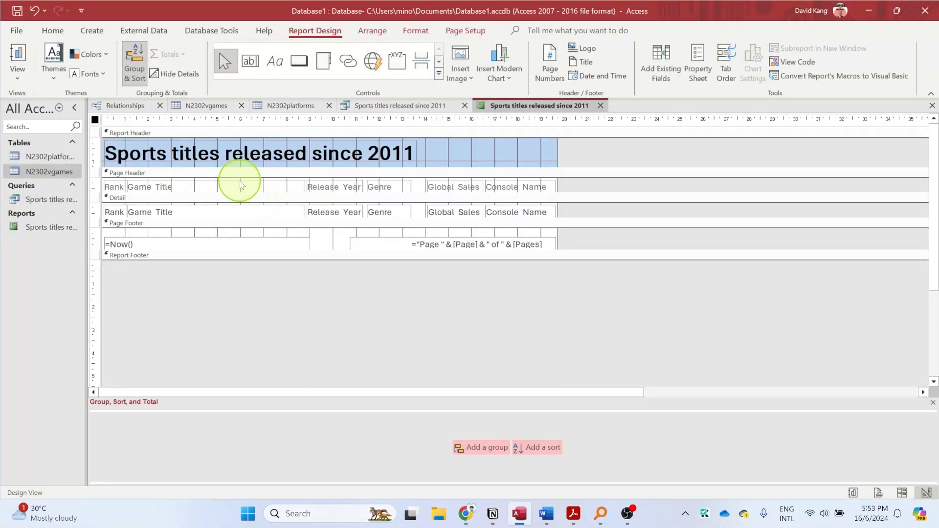
{"action": "left_click", "coordinate": [141, 58]}
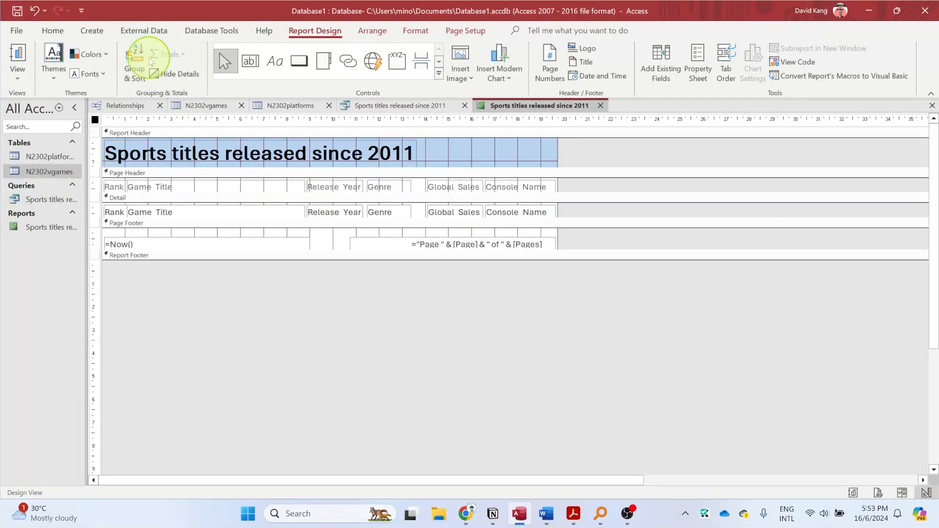
{"action": "left_click", "coordinate": [142, 60]}
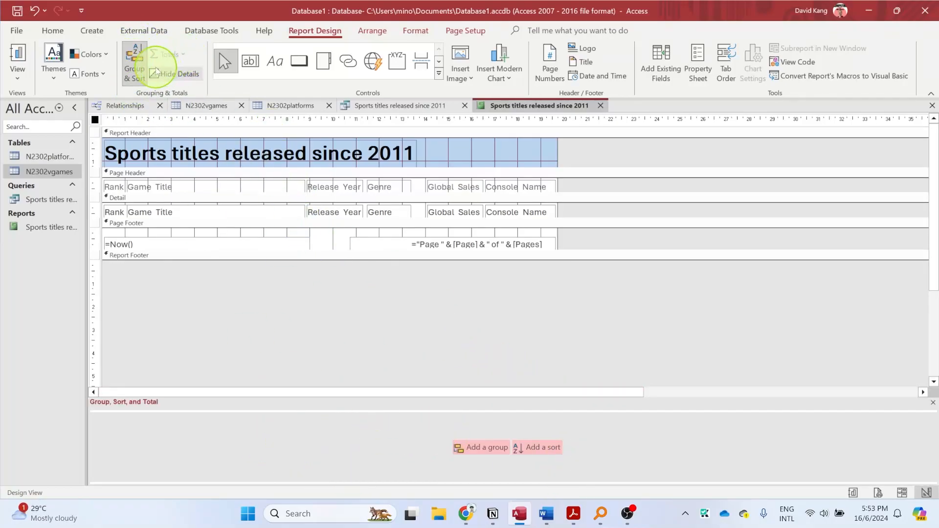
{"action": "left_click", "coordinate": [550, 452]}
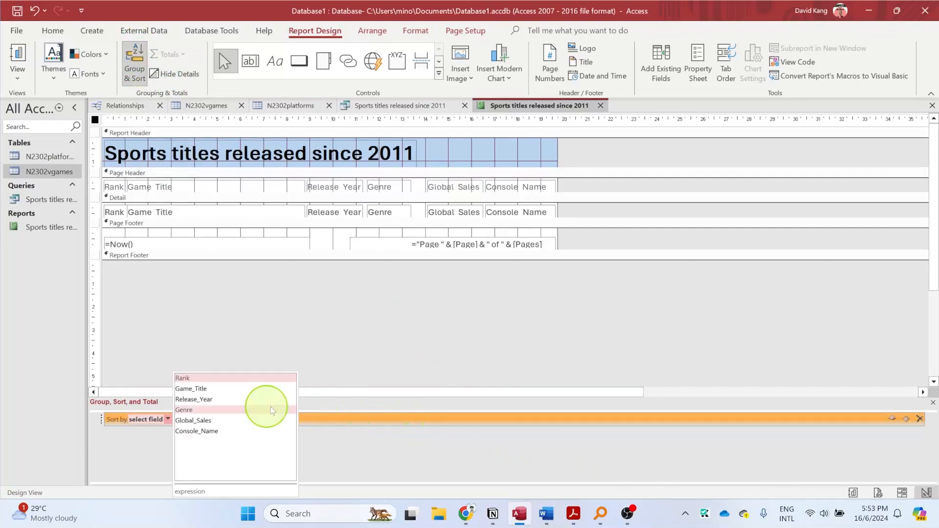
{"action": "left_click", "coordinate": [192, 400]}
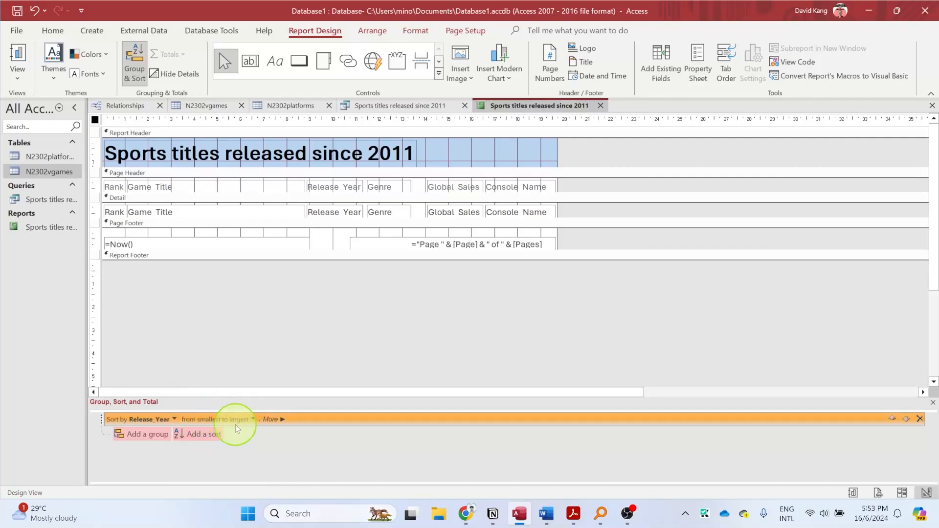
{"action": "left_click", "coordinate": [252, 419]}
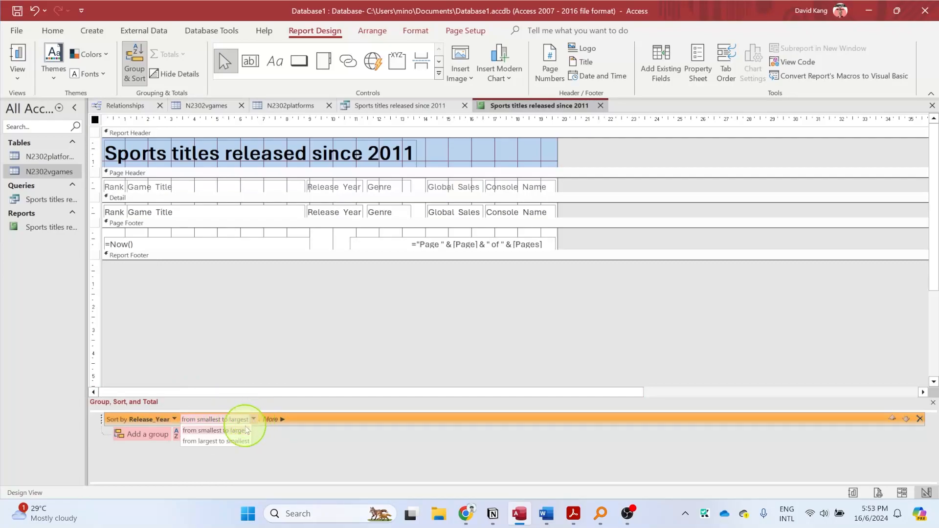
{"action": "left_click", "coordinate": [302, 378]}
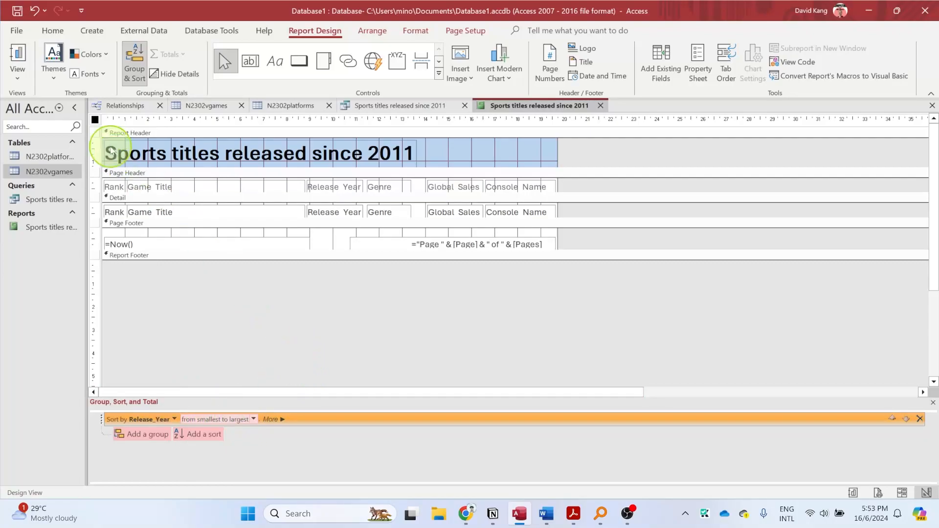
- Switch the report to Layout View and check the order of the Release Year values down to the page footer
{"action": "left_click", "coordinate": [20, 76]}
{"action": "left_click", "coordinate": [58, 153]}
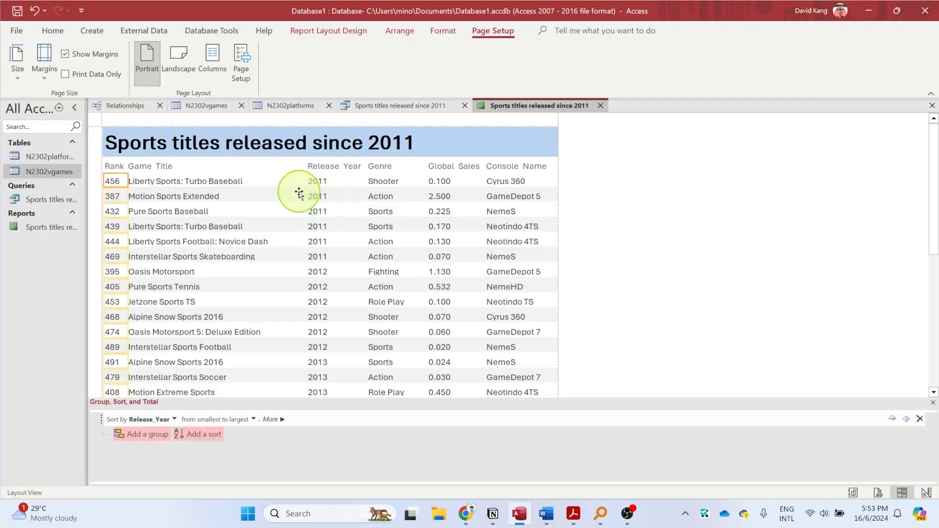
{"action": "scroll", "coordinate": [325, 182], "scroll_direction": "down", "scroll_amount": 4}
{"action": "scroll", "coordinate": [326, 210], "scroll_direction": "up", "scroll_amount": 5}
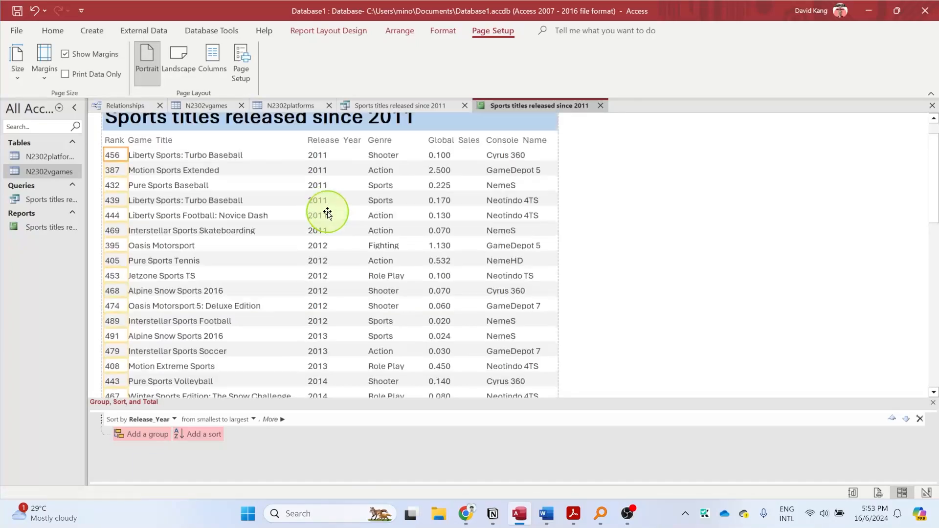
{"action": "scroll", "coordinate": [318, 195], "scroll_direction": "down", "scroll_amount": 9}
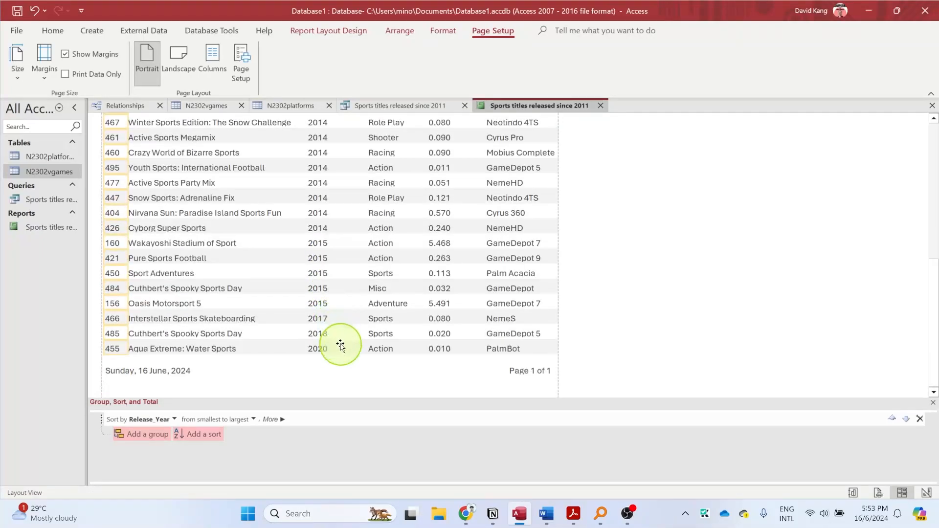
{"action": "scroll", "coordinate": [344, 343], "scroll_direction": "up", "scroll_amount": 4}
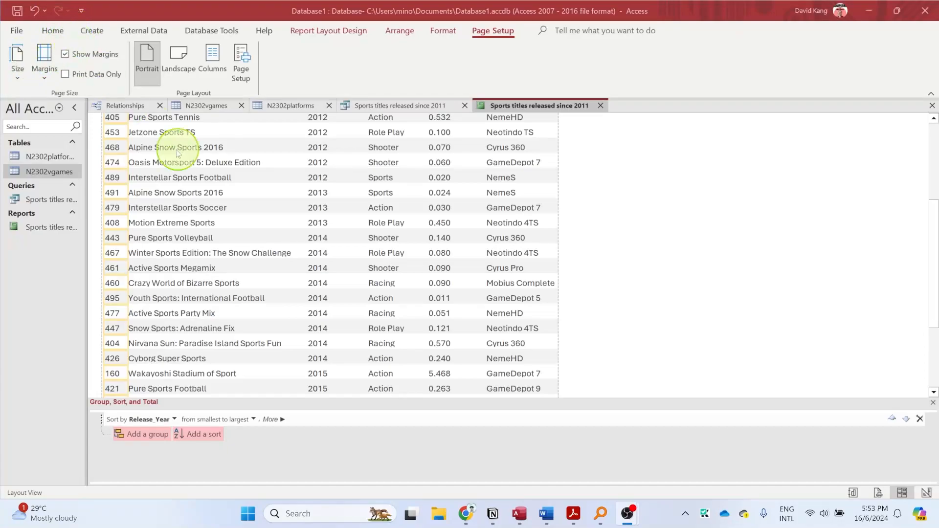
- Return the report to Design View and draw a label across the middle of the page footer
{"action": "left_click", "coordinate": [312, 31]}
{"action": "left_click", "coordinate": [18, 74]}
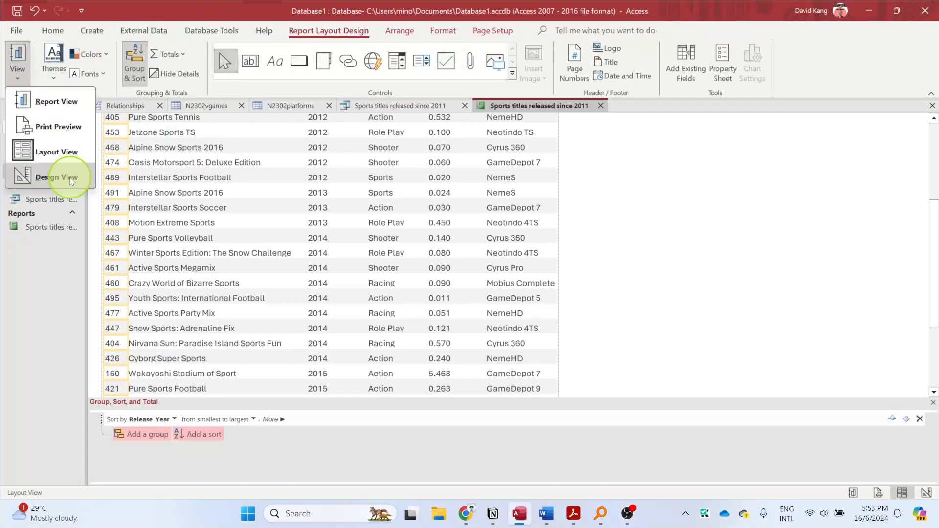
{"action": "left_click", "coordinate": [69, 178]}
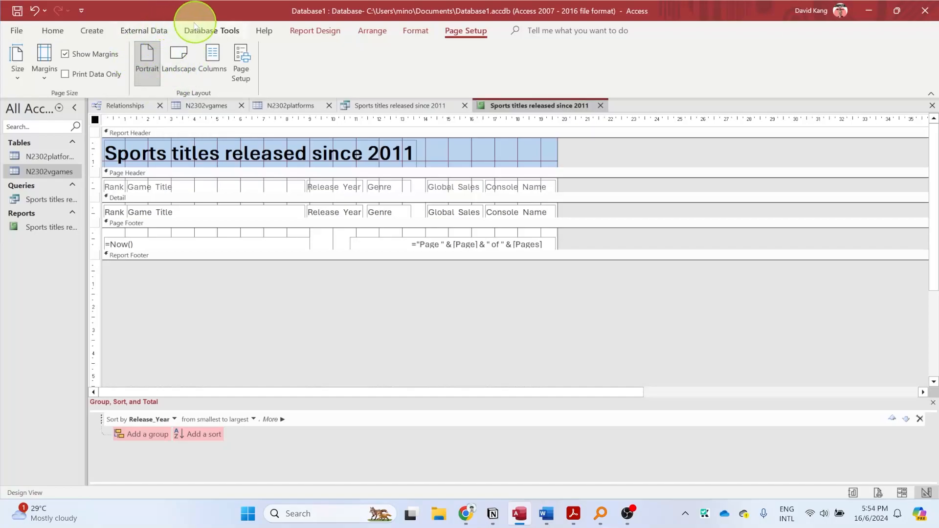
{"action": "left_click", "coordinate": [310, 30]}
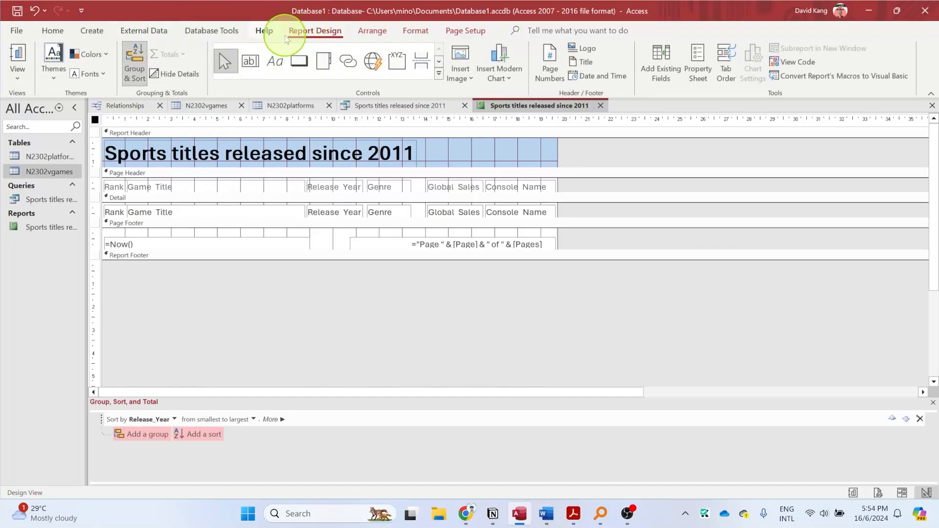
{"action": "left_click", "coordinate": [281, 63]}
{"action": "left_click_drag", "start_coordinate": [262, 244], "coordinate": [385, 257]}
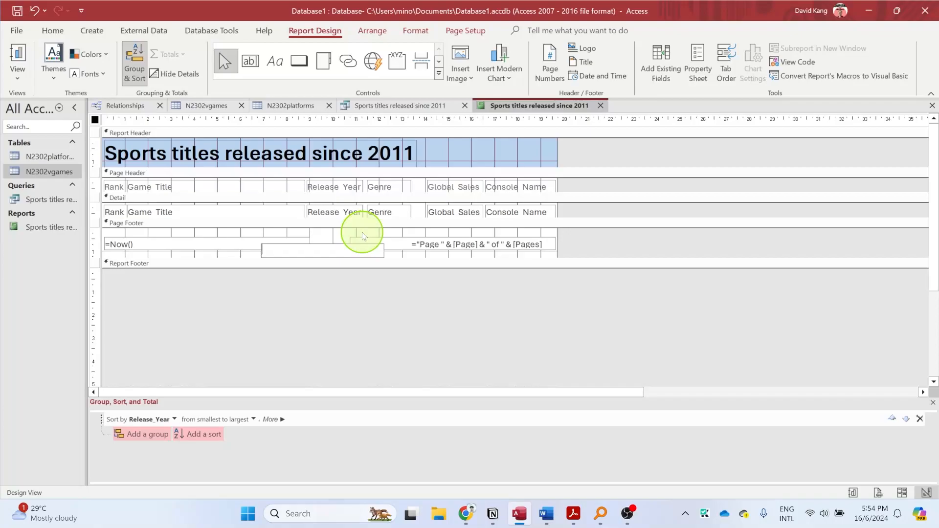
- Enter "Name, Center No.,Candidate No." as the text of the new page footer label
{"action": "type", "text": "Name, Ce"}
{"action": "key", "text": "BackSpace"}
{"action": "type", "text": "N"}
{"action": "key", "text": "BackSpace"}
{"action": "type", "text": "enter No .,Canda"}
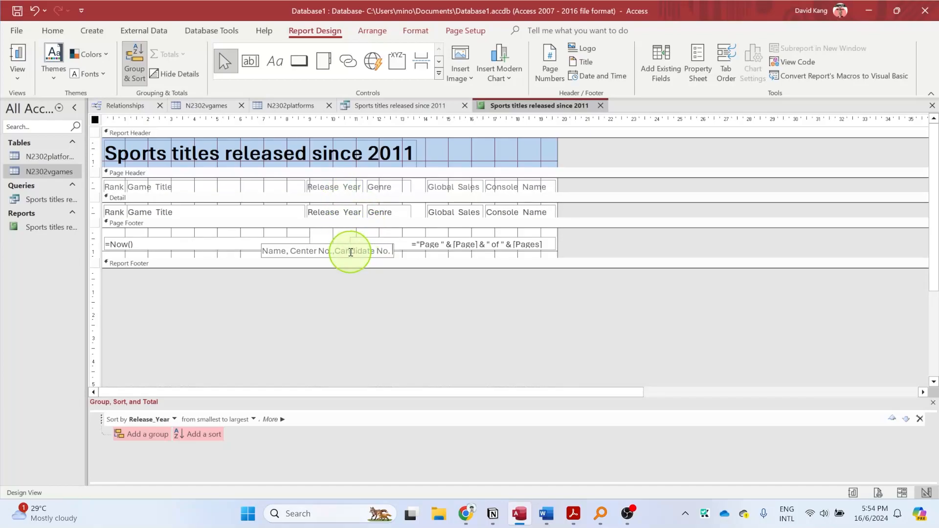
{"action": "key", "text": "Return"}
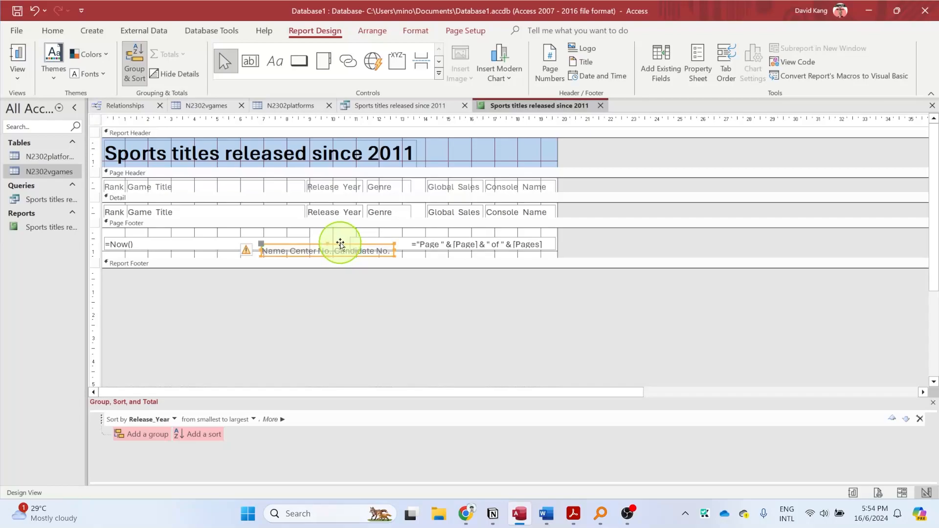
- Move the candidate details label below the date and page number fields and widen it on both sides
{"action": "left_click_drag", "start_coordinate": [339, 244], "coordinate": [340, 255]}
{"action": "left_click_drag", "start_coordinate": [259, 260], "coordinate": [244, 260]}
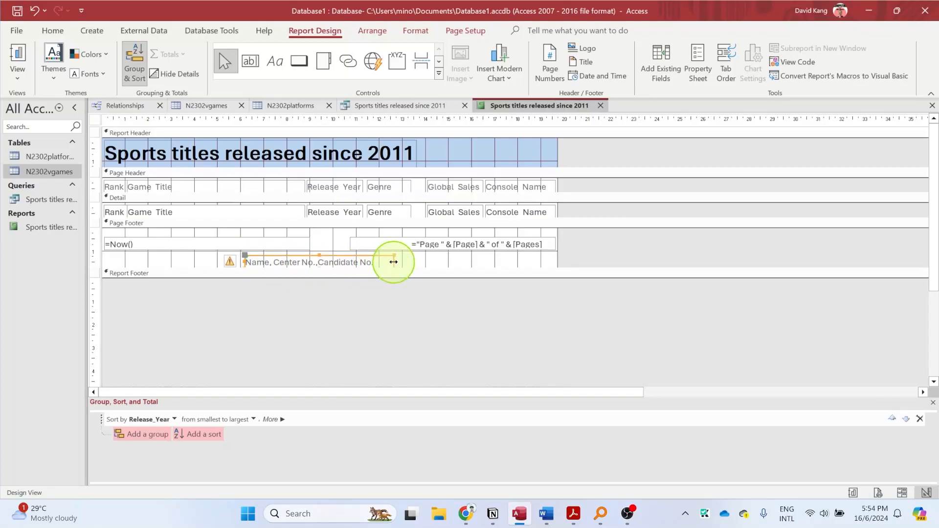
{"action": "left_click_drag", "start_coordinate": [395, 260], "coordinate": [403, 260]}
{"action": "left_click", "coordinate": [233, 264]}
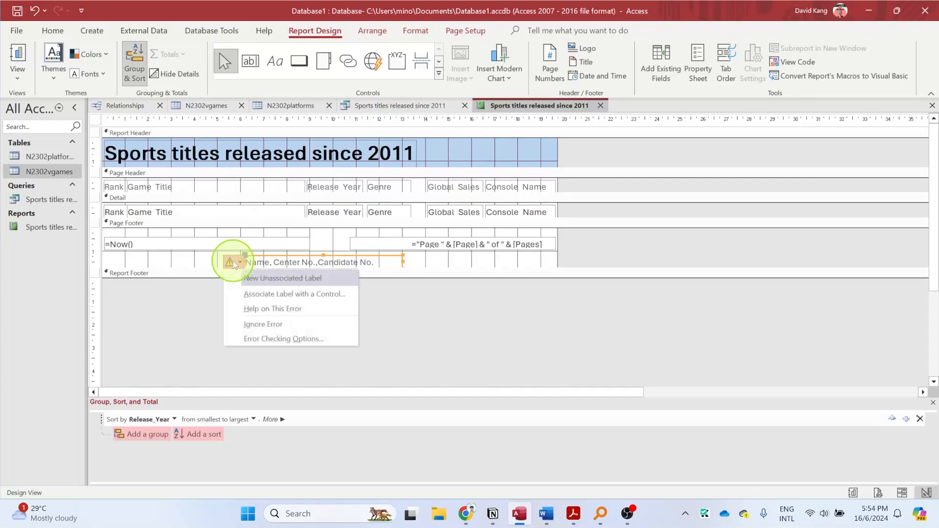
{"action": "left_click", "coordinate": [324, 252]}
{"action": "left_click", "coordinate": [328, 257]}
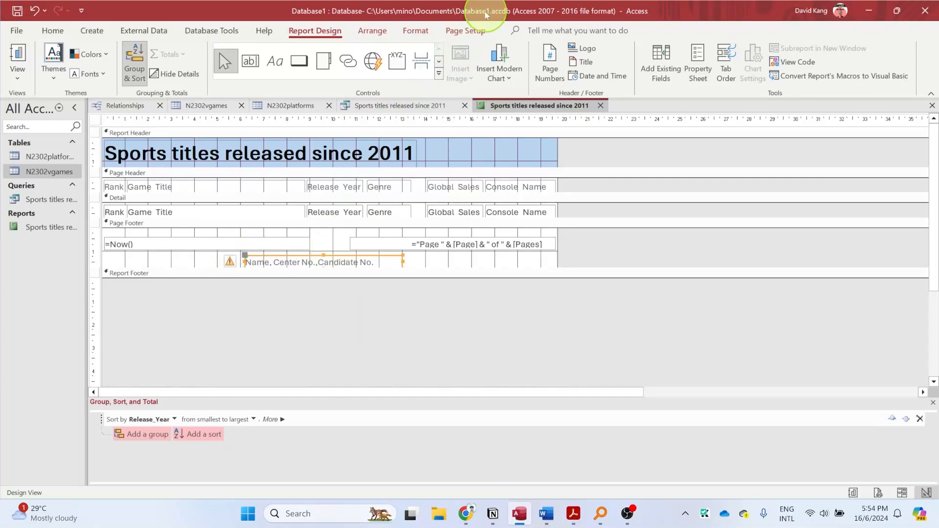
- Center the text of the candidate details label and shift the label slightly toward the middle of the footer
{"action": "left_click", "coordinate": [52, 30]}
{"action": "left_click", "coordinate": [626, 72]}
{"action": "left_click_drag", "start_coordinate": [334, 257], "coordinate": [339, 255]}
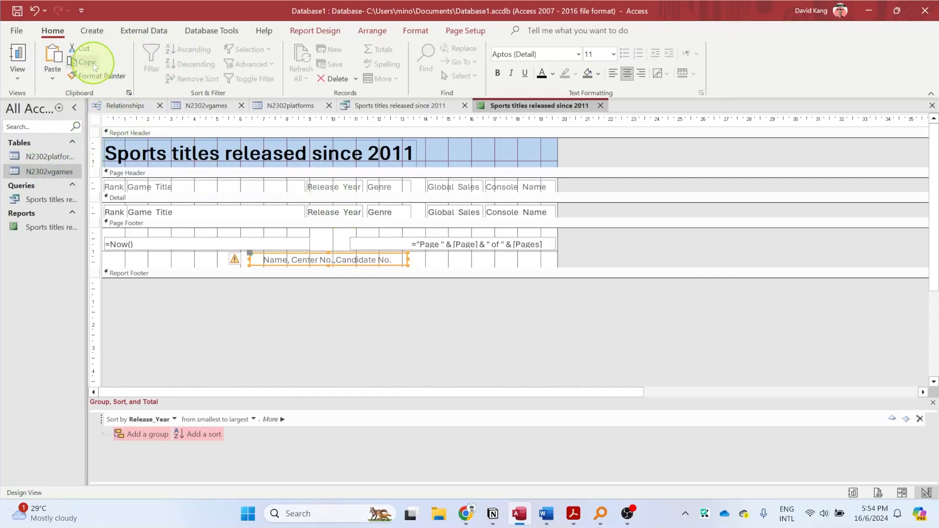
- Switch the report to Layout View and look over its rows and title with the footer label added
{"action": "left_click", "coordinate": [25, 63]}
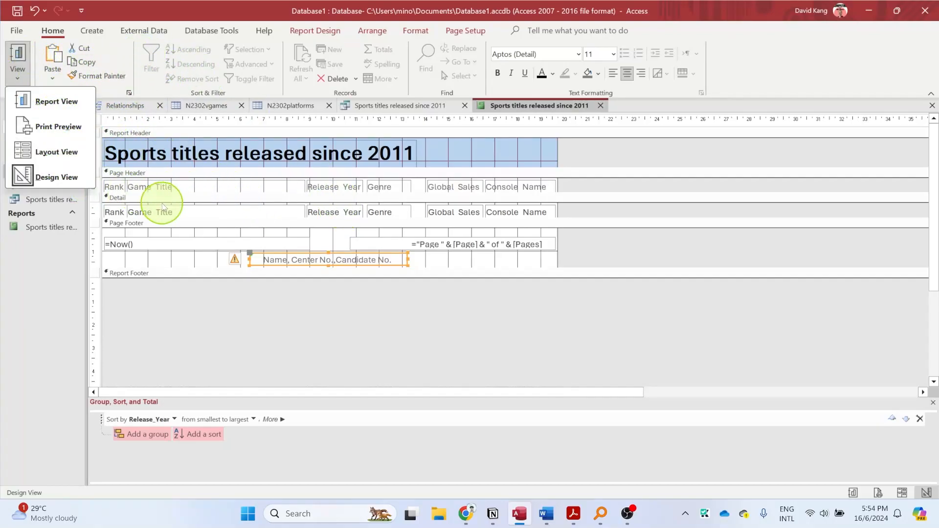
{"action": "left_click", "coordinate": [69, 154]}
{"action": "scroll", "coordinate": [375, 294], "scroll_direction": "down", "scroll_amount": 5}
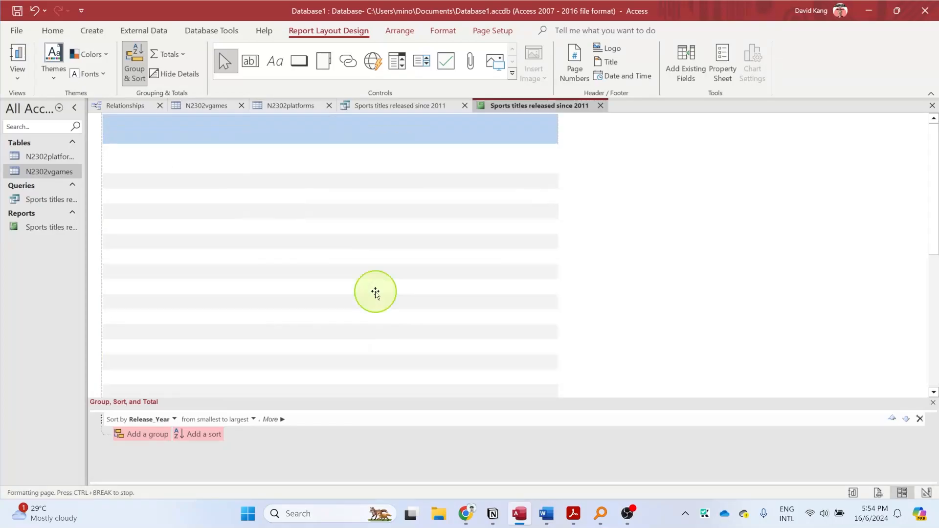
{"action": "scroll", "coordinate": [375, 294], "scroll_direction": "down", "scroll_amount": 2}
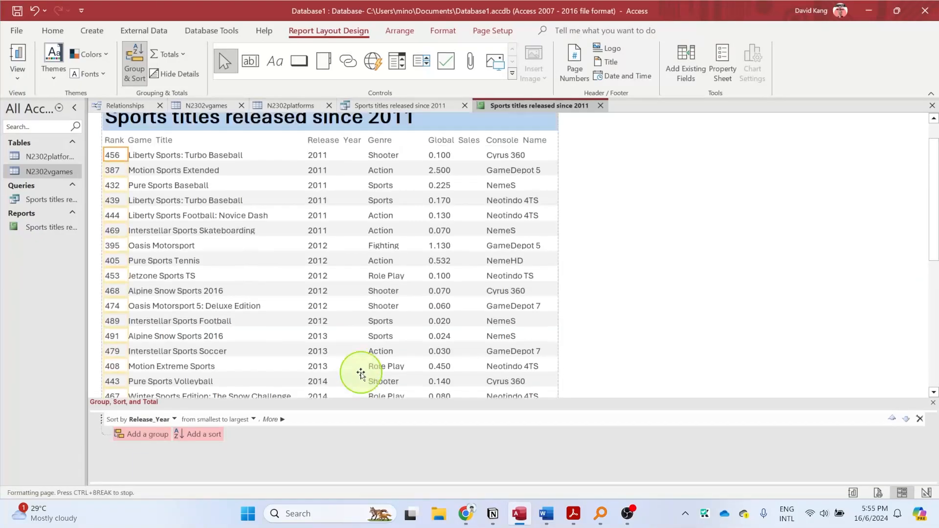
{"action": "right_click", "coordinate": [360, 374]}
{"action": "key", "text": "Escape"}
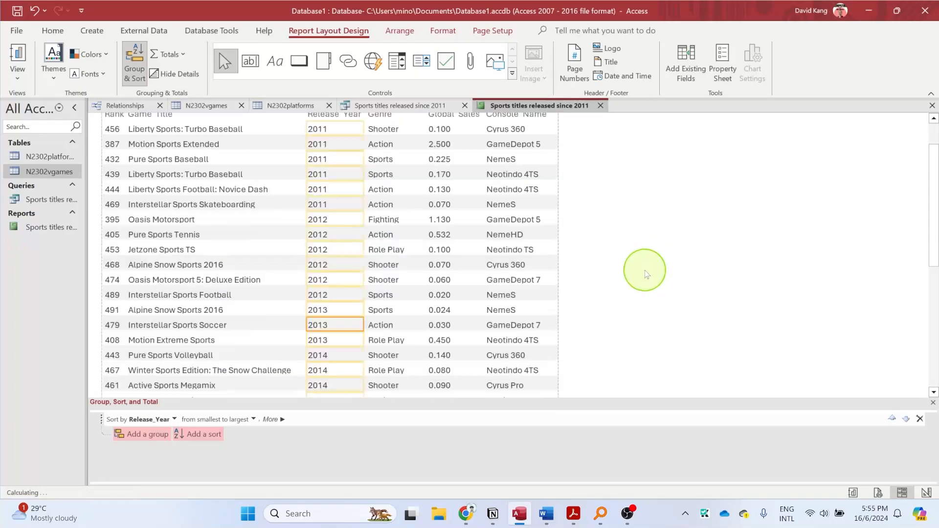
{"action": "scroll", "coordinate": [598, 272], "scroll_direction": "up", "scroll_amount": 2}
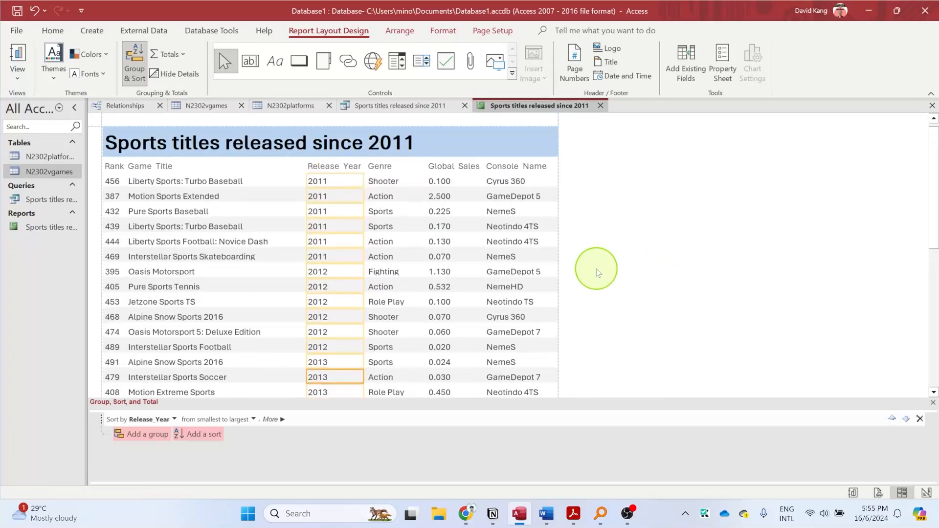
- Save the report and review its page from the last rows up to the title in Print Preview
{"action": "right_click", "coordinate": [545, 108]}
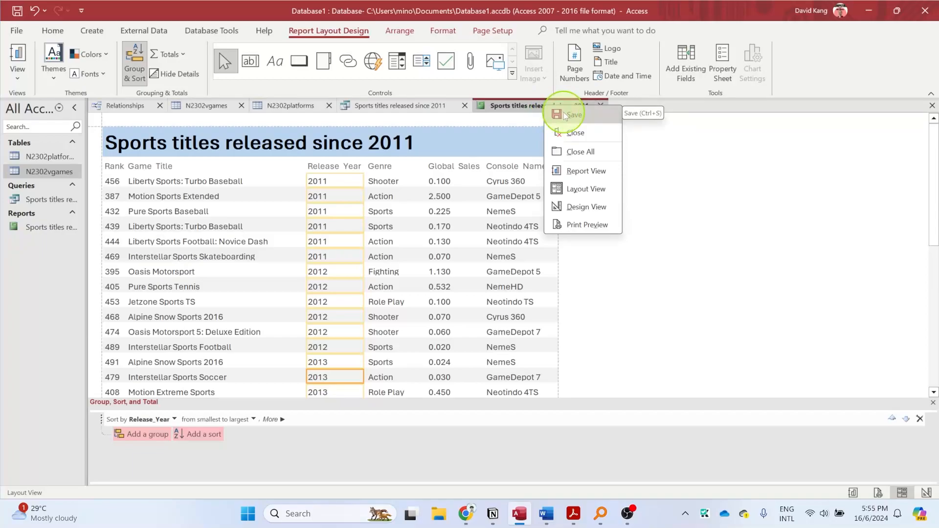
{"action": "left_click", "coordinate": [563, 114]}
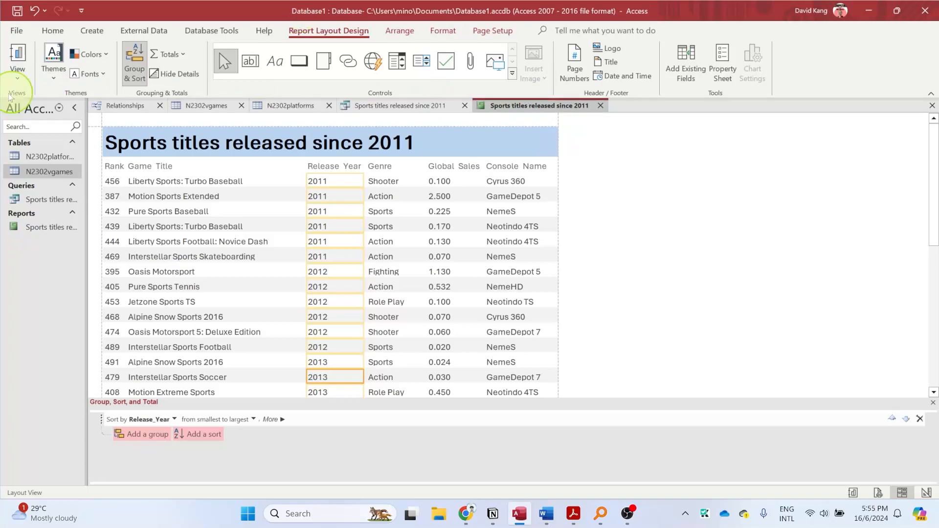
{"action": "left_click", "coordinate": [17, 73]}
{"action": "left_click", "coordinate": [69, 125]}
{"action": "scroll", "coordinate": [315, 284], "scroll_direction": "down", "scroll_amount": 8}
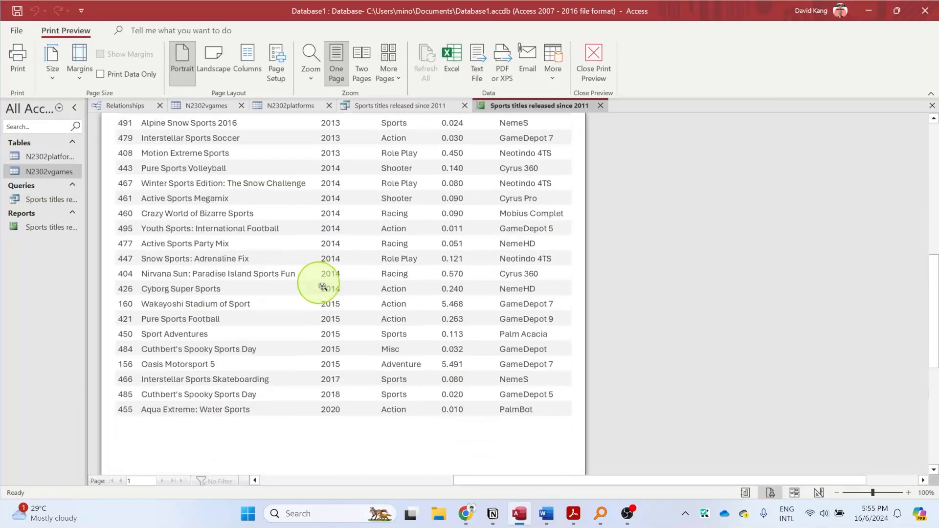
{"action": "scroll", "coordinate": [325, 296], "scroll_direction": "up", "scroll_amount": 5}
{"action": "scroll", "coordinate": [327, 305], "scroll_direction": "up", "scroll_amount": 5}
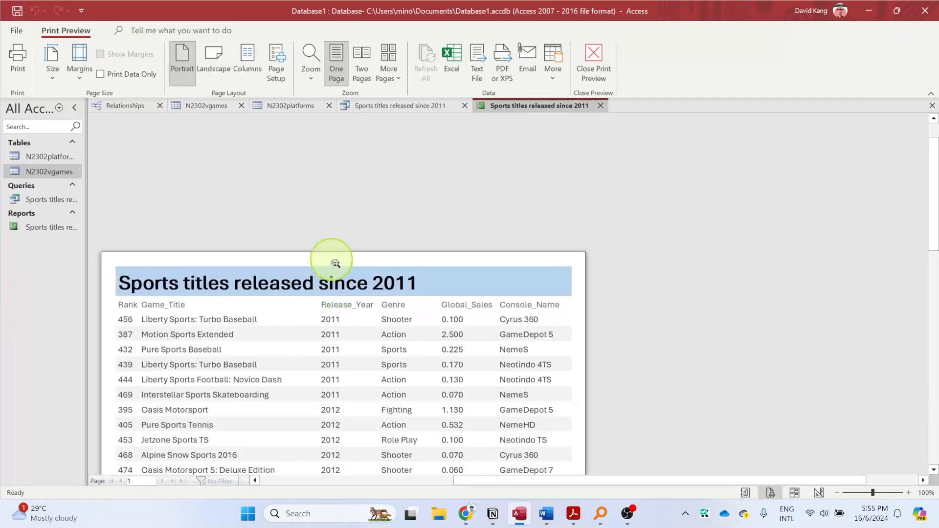